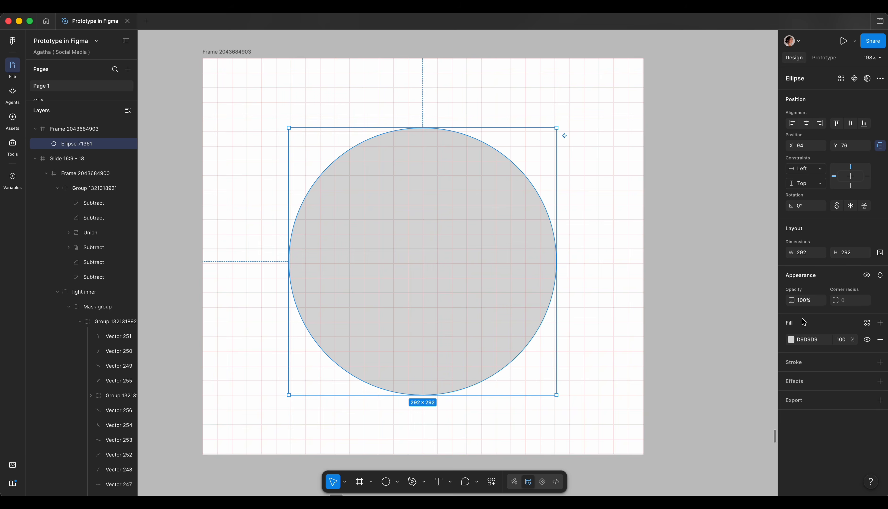
Step: Fill the circle in the frame with light lavender E5CCFF
left_click(792, 340)
left_click_drag(735, 393, 749, 393)
left_click(693, 288)
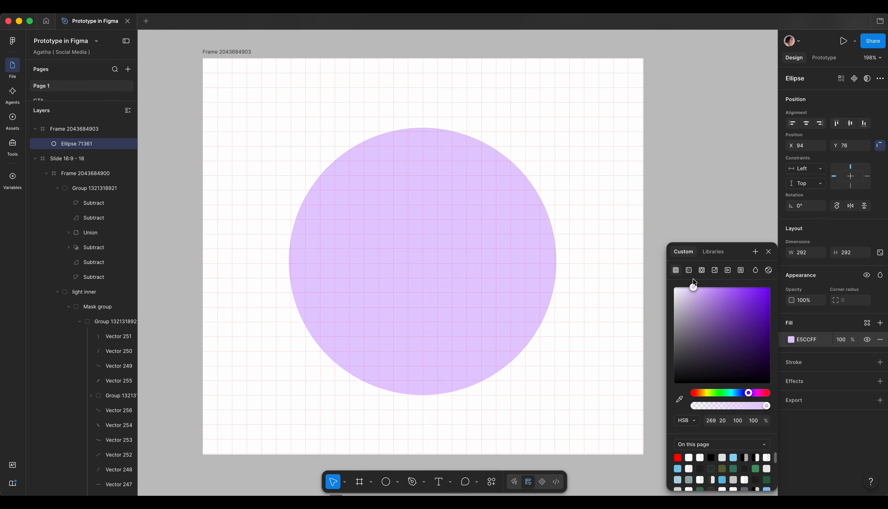
left_click(652, 268)
Step: Duplicate the lavender circle slightly up and to the left, and fill the copy with purple 884DC7
left_click(508, 239)
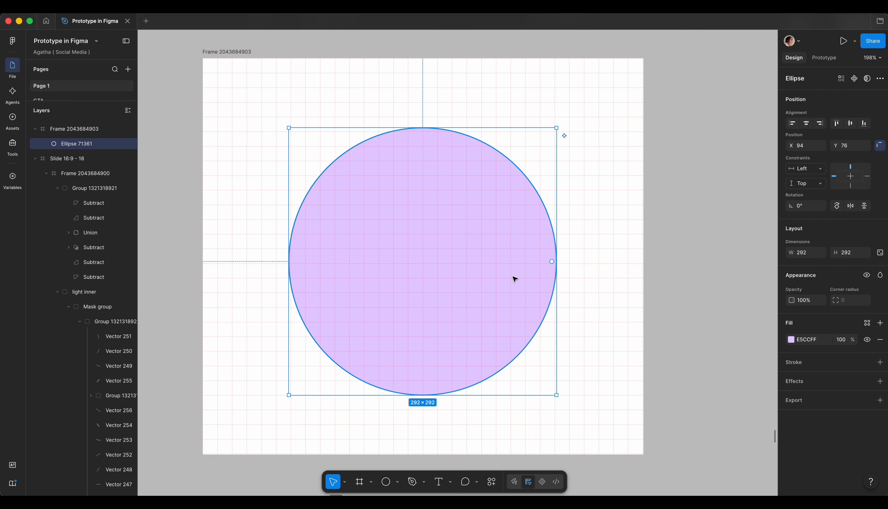
left_click_drag(507, 271, 486, 261)
left_click(791, 340)
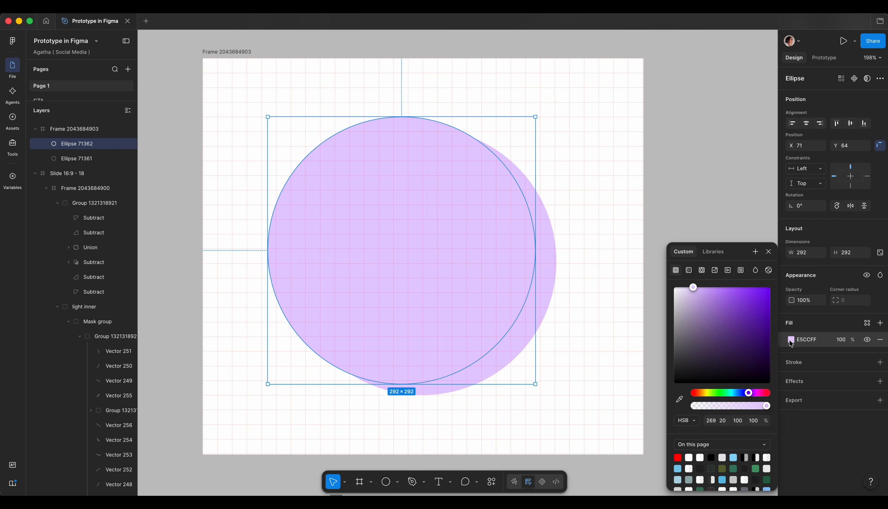
left_click_drag(712, 297, 732, 309)
left_click(457, 415)
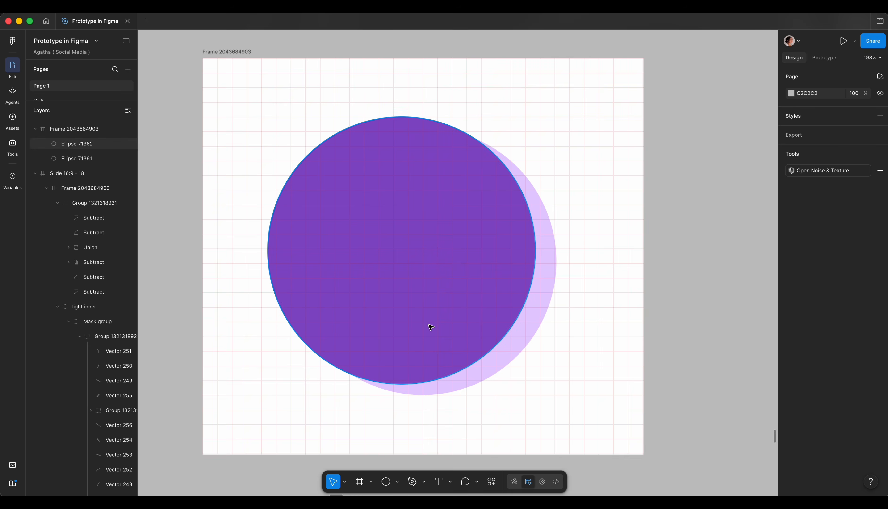
Step: Shift the purple circle slightly down and trim it from its upper edge to 292 × 290 at X 70, Y 69
left_click(429, 324)
left_click_drag(424, 311, 424, 313)
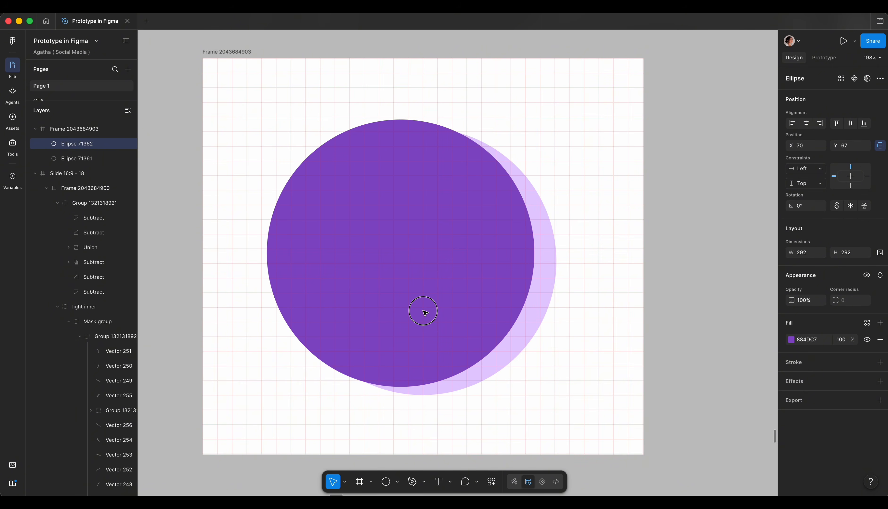
scroll(385, 111, "up", 10)
left_click_drag(374, 120, 373, 121)
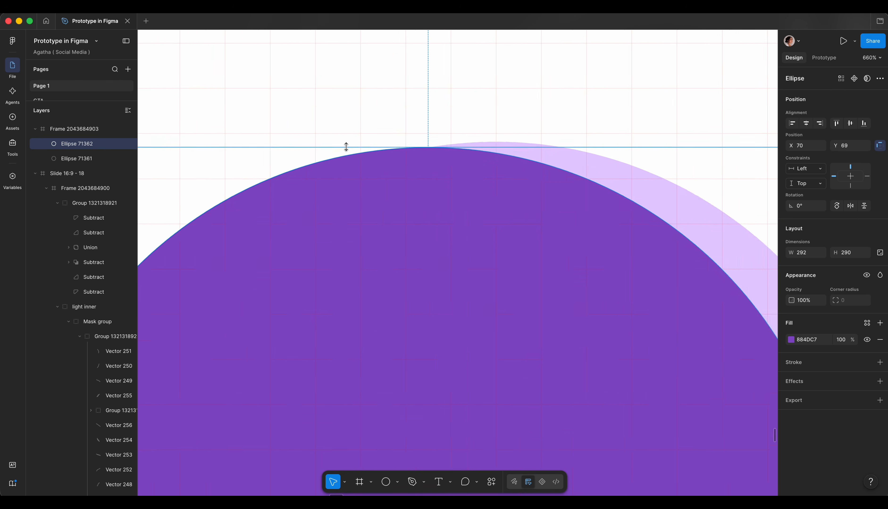
Step: Enlarge the lavender circle behind the purple one to about 316 × 301 at X 70, Y 67
scroll(405, 148, "down", 5)
left_click(462, 156)
left_click_drag(212, 286, 181, 286)
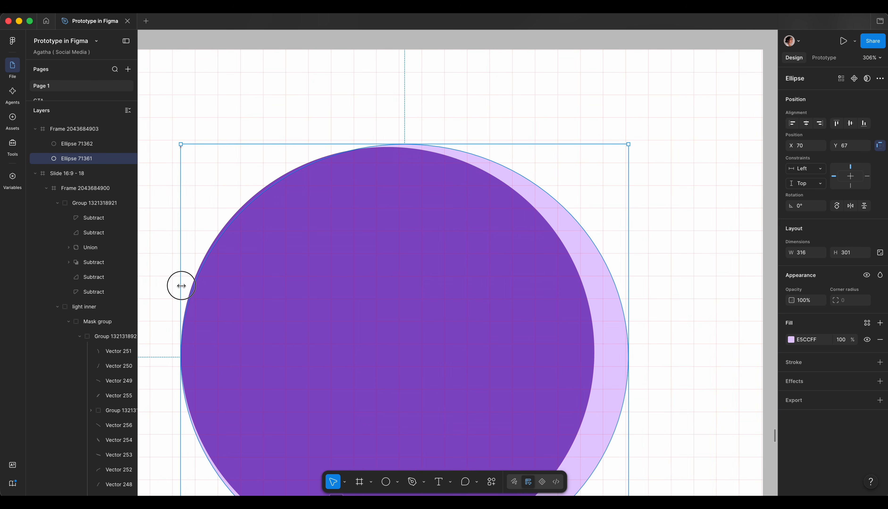
left_click(305, 129)
scroll(366, 212, "up", 5)
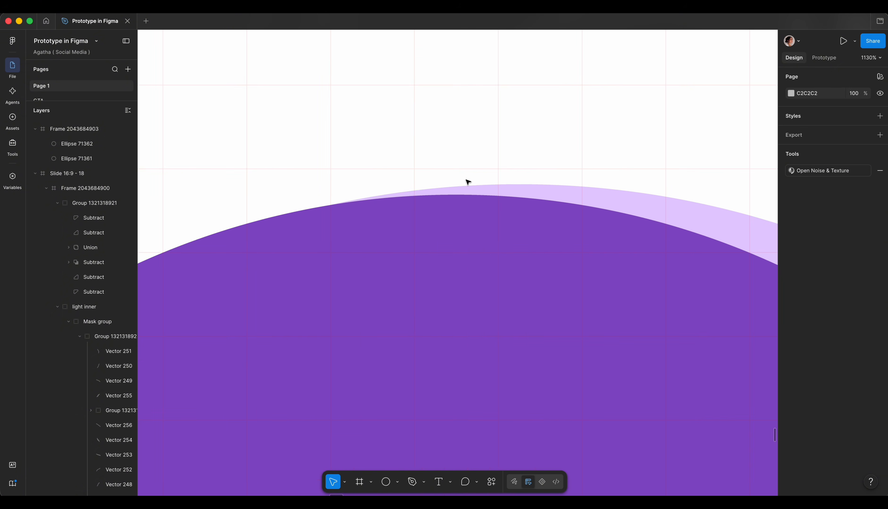
key("shift+1")
Step: Enlarge the purple circle to about 295 × 292 and place it at X 67, Y 69
left_click(365, 343)
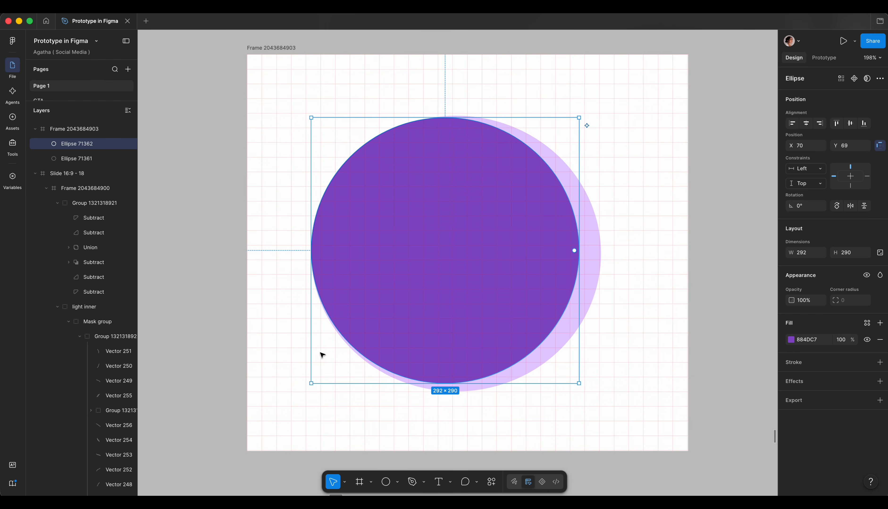
left_click_drag(309, 354, 310, 354)
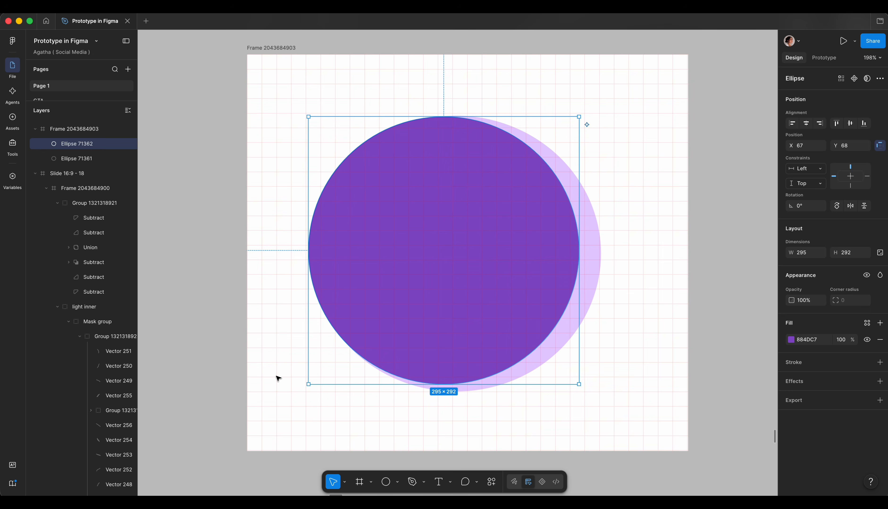
left_click(277, 378)
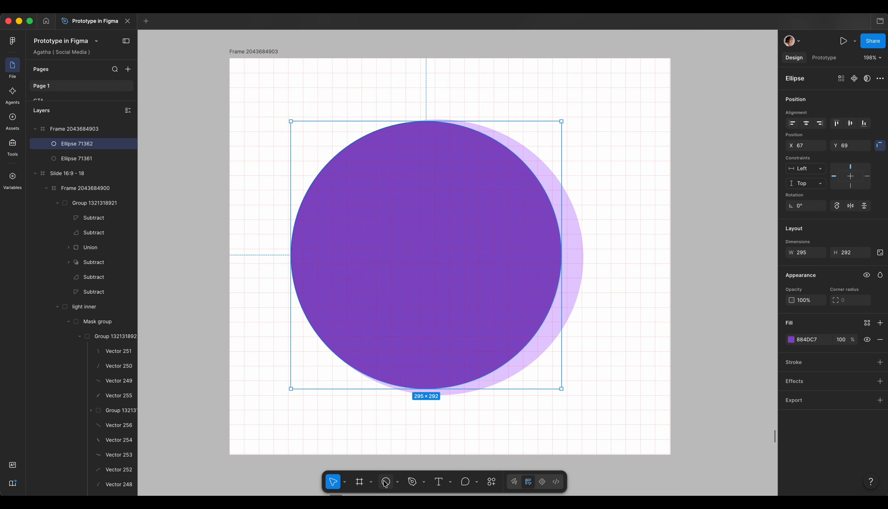
Step: Draw a 240 × 240 circle inside the purple one and position it at X 94, Y 98
left_click(385, 482)
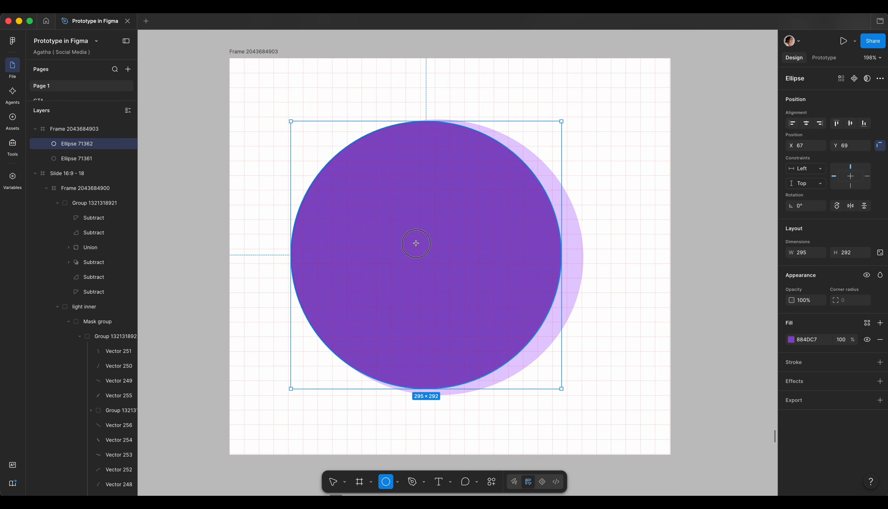
left_click_drag(346, 184, 514, 324)
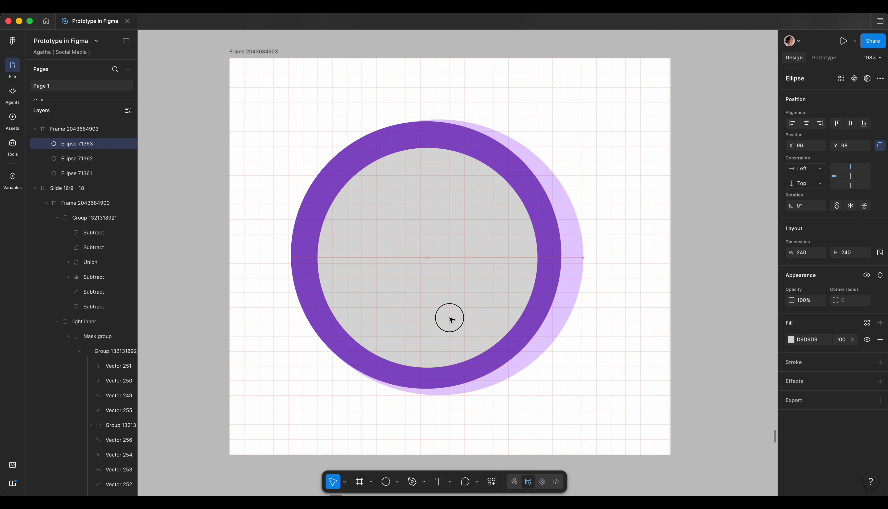
left_click_drag(452, 317, 446, 320)
left_click(380, 405)
scroll(379, 405, "down", 3)
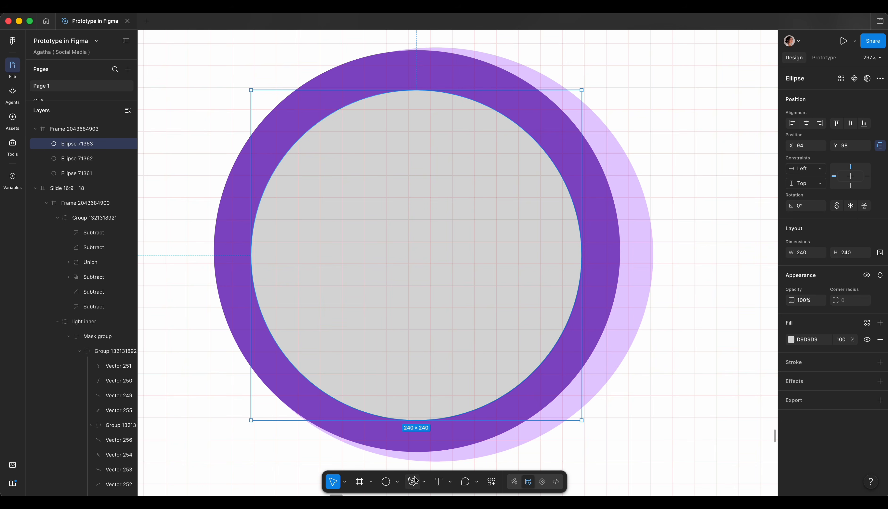
Step: Draw an open rectangular spiral with the Pen tool inside the gray circle, about 145 × 128.5
left_click(414, 481)
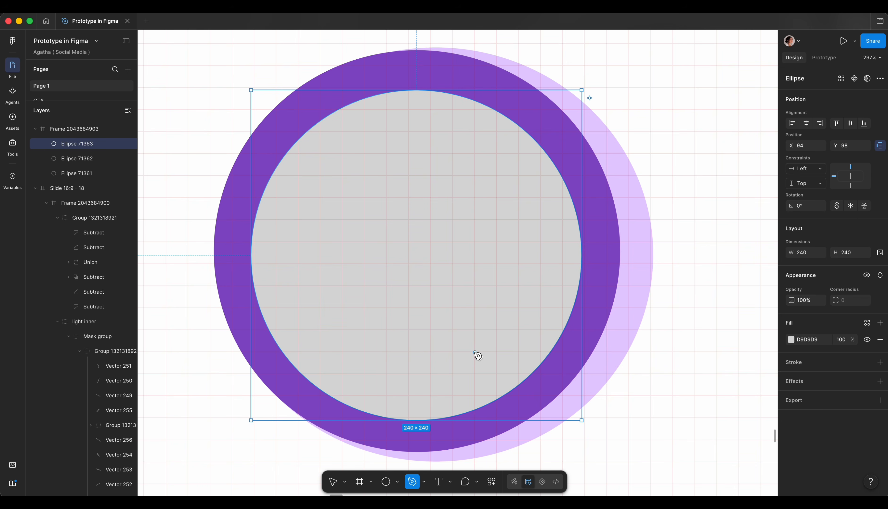
left_click(474, 352)
left_click(319, 352)
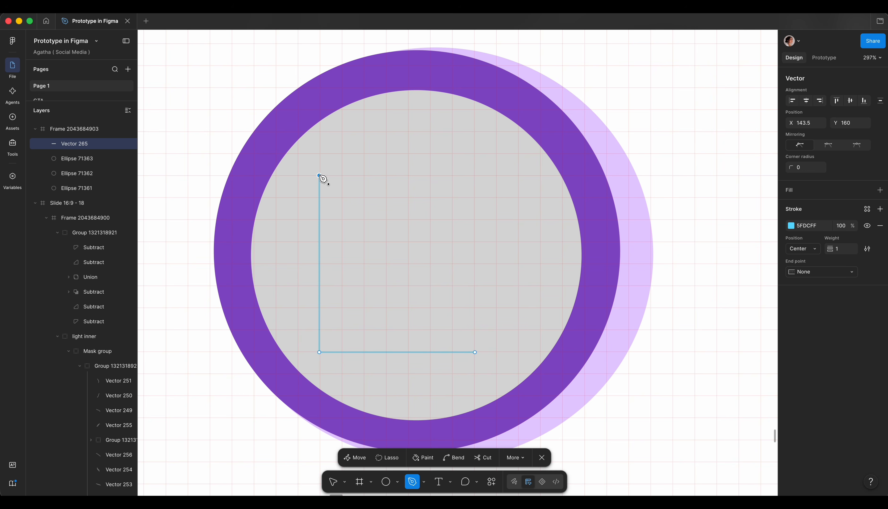
left_click(319, 176)
left_click(519, 175)
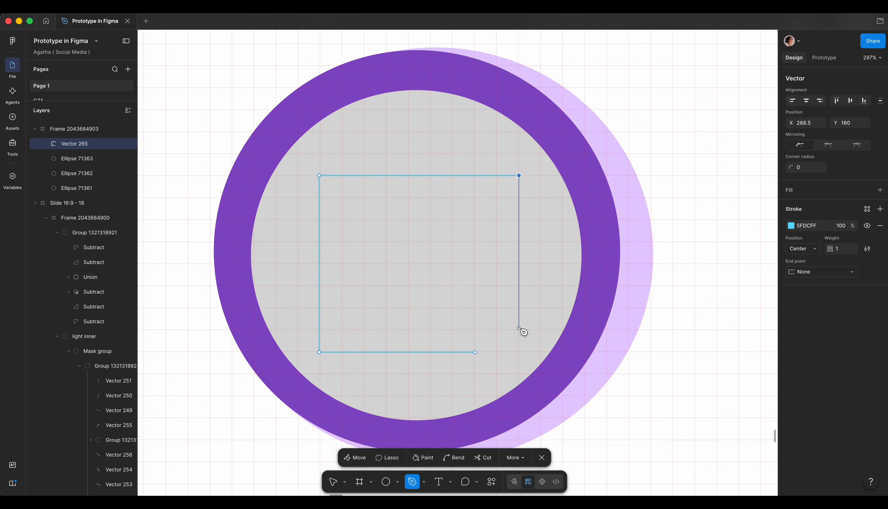
left_click(519, 308)
left_click(362, 309)
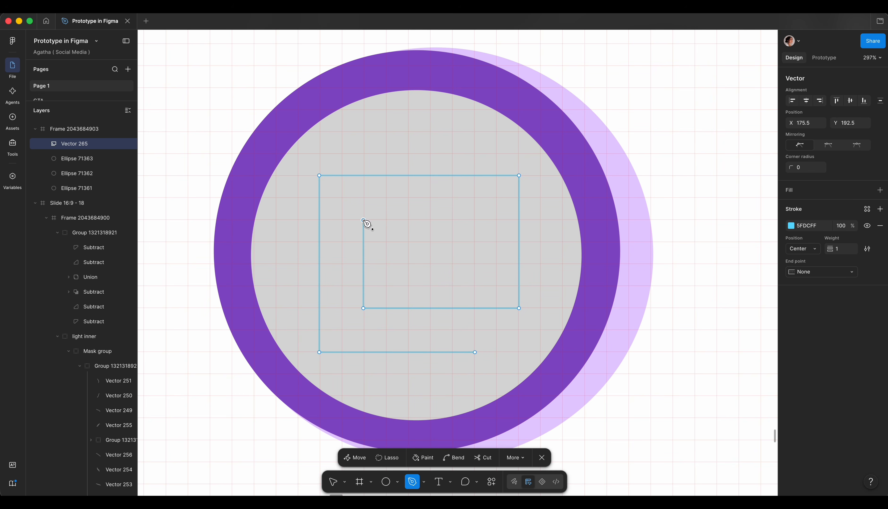
left_click(362, 220)
left_click(430, 241)
key("Escape")
key("Escape")
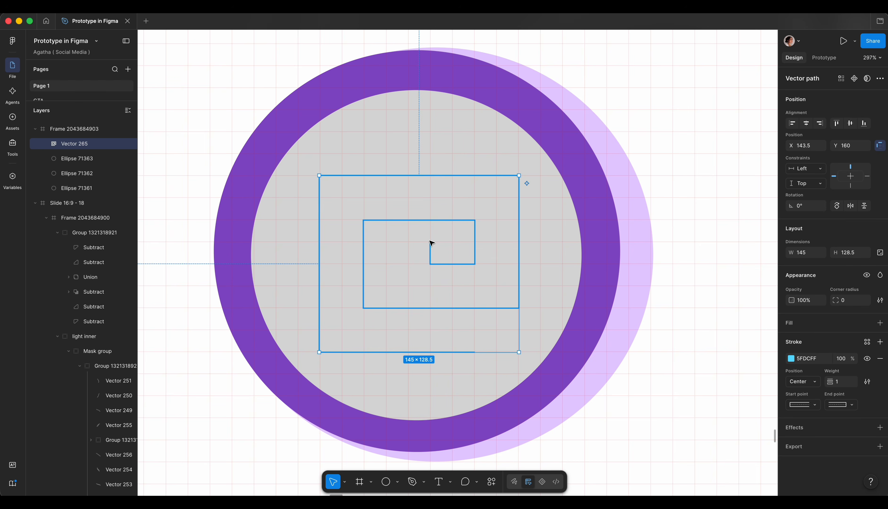
Step: Set the spiral's stroke to black 000000 with a weight of 12
left_click(791, 359)
left_click_drag(715, 367, 644, 402)
left_click_drag(829, 382, 842, 386)
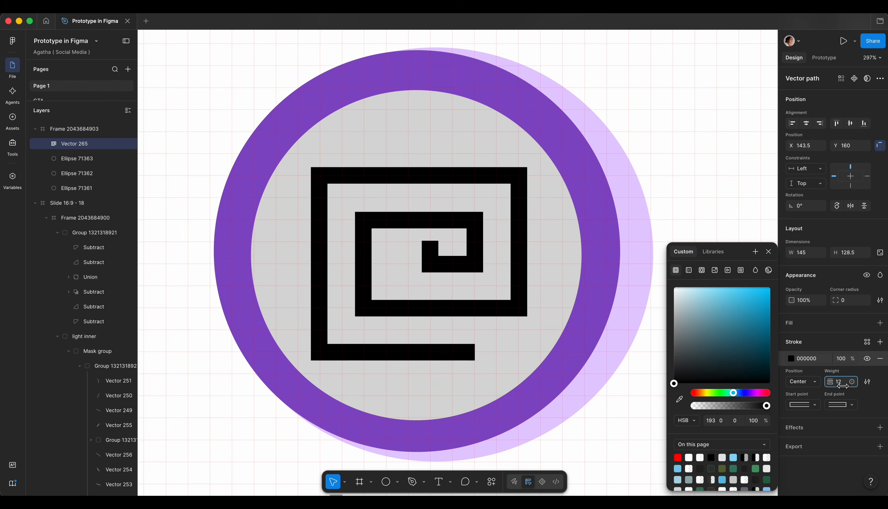
Step: Try the Biopic brush and other stretch brushes on the spiral's stroke
left_click(867, 382)
left_click(755, 387)
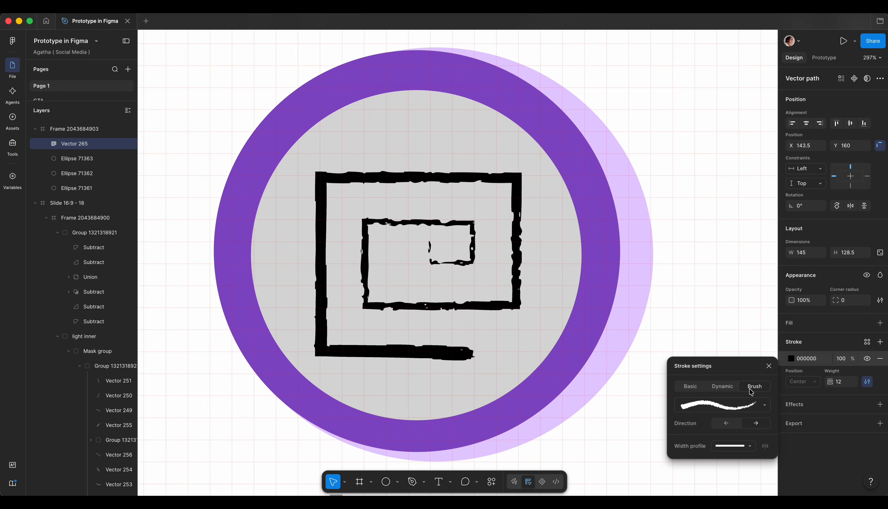
left_click(746, 406)
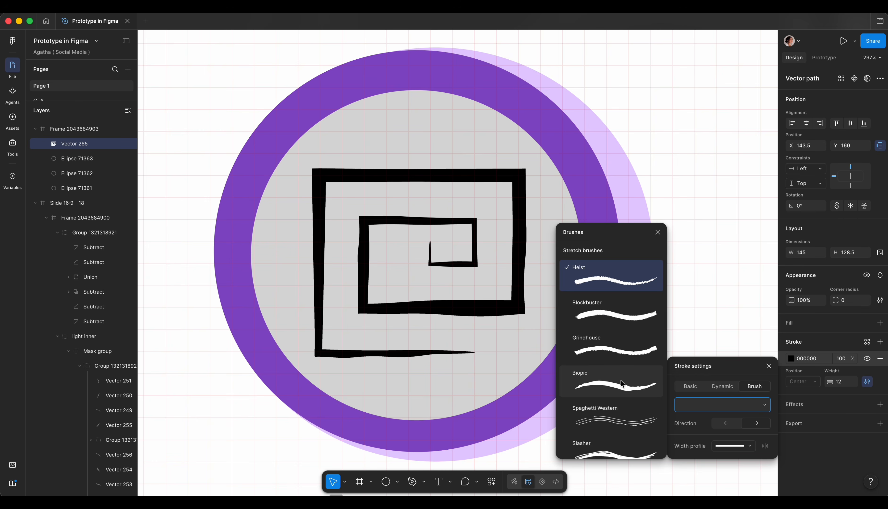
left_click(622, 384)
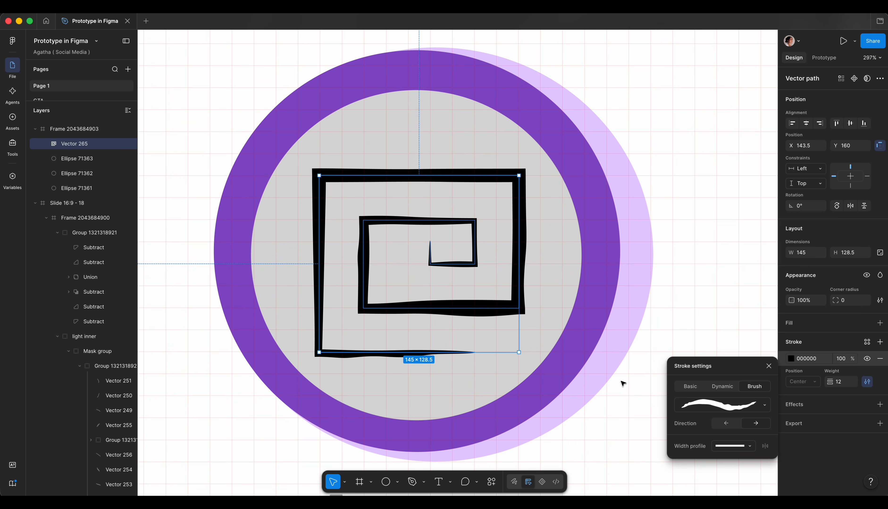
left_click(763, 405)
scroll(605, 353, "down", 3)
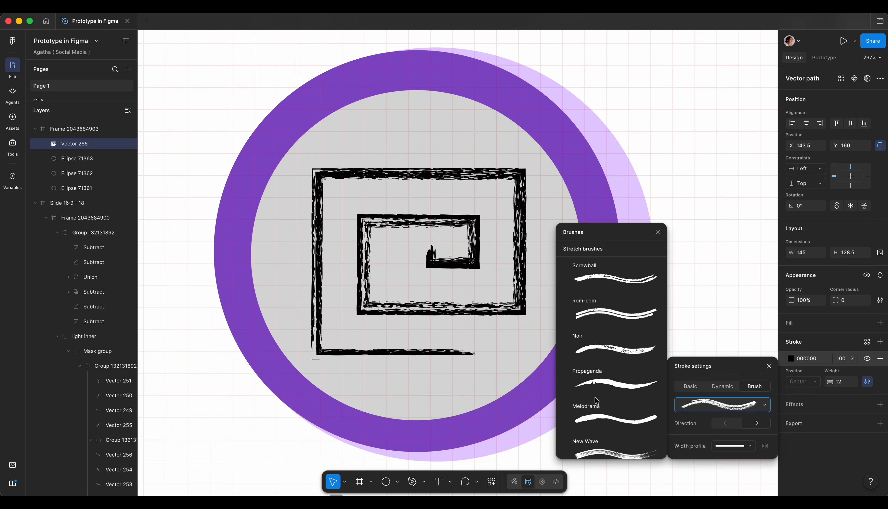
scroll(595, 387, "down", 2)
scroll(599, 335, "down", 3)
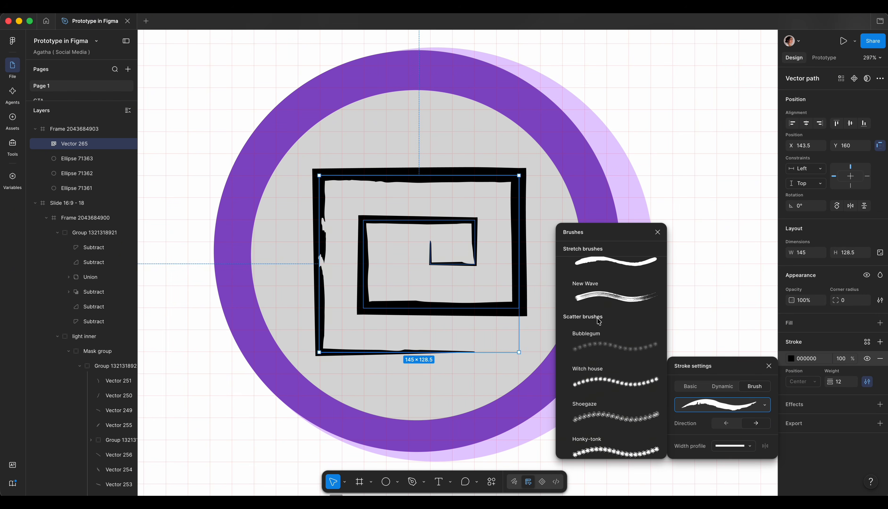
scroll(595, 317, "up", 2)
Step: Return the spiral to a basic solid stroke with a width profile tapering at both ends
left_click(699, 365)
left_click(727, 391)
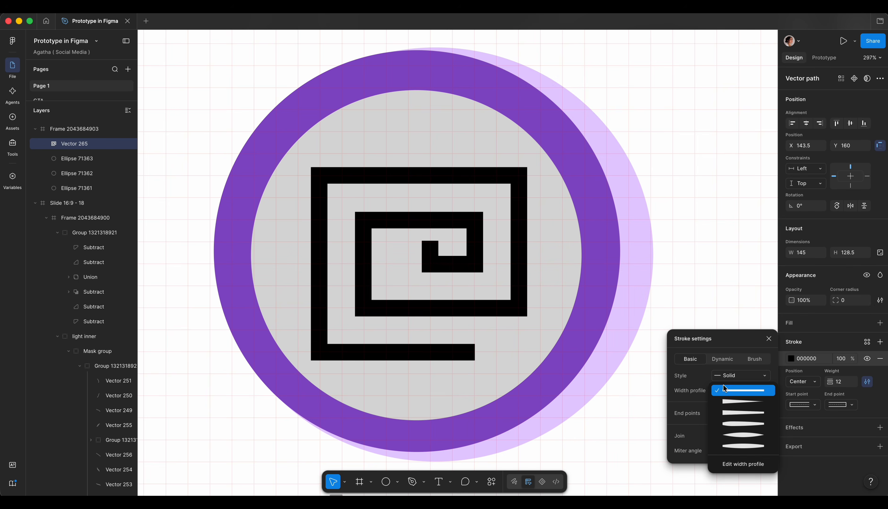
left_click(733, 433)
Step: Add a Texture effect to the spiral with size 4.3 and adjust its radius
left_click(879, 427)
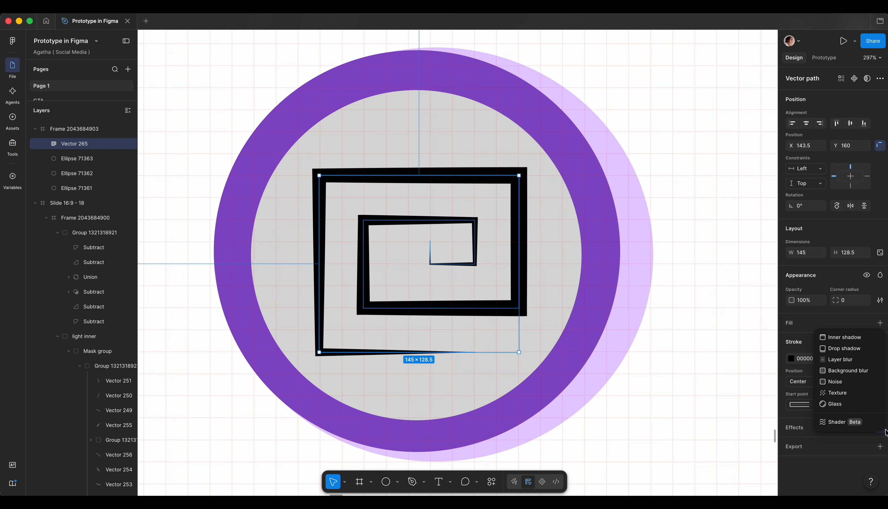
left_click(850, 395)
mouse_move(713, 425)
left_mouse_down()
mouse_move(721, 426)
mouse_move(711, 425)
mouse_move(703, 454)
mouse_move(693, 455)
mouse_move(727, 425)
left_mouse_up()
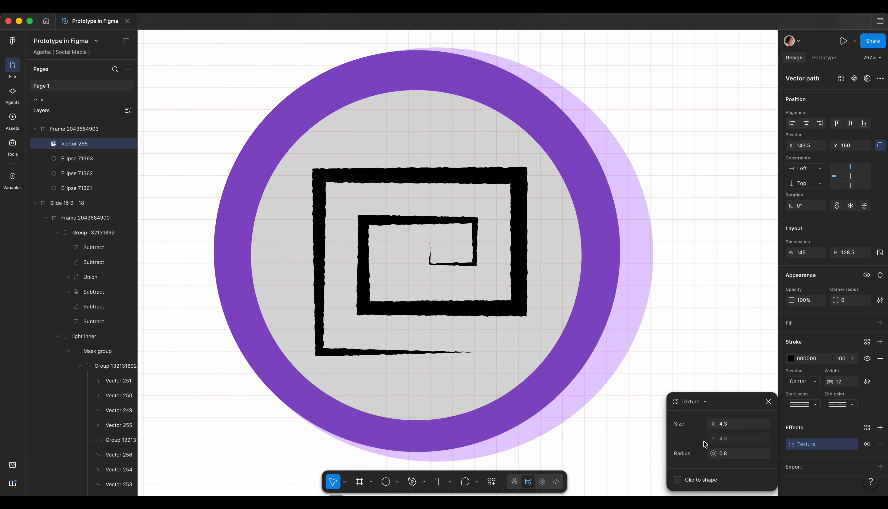
mouse_move(713, 456)
left_mouse_down()
mouse_move(708, 462)
mouse_move(726, 464)
mouse_move(712, 464)
left_mouse_up()
Step: Give the spiral's stroke weight 18 and Round joins, and resize the spiral to 120 × 129 at X 152, Y 159
left_click(762, 465)
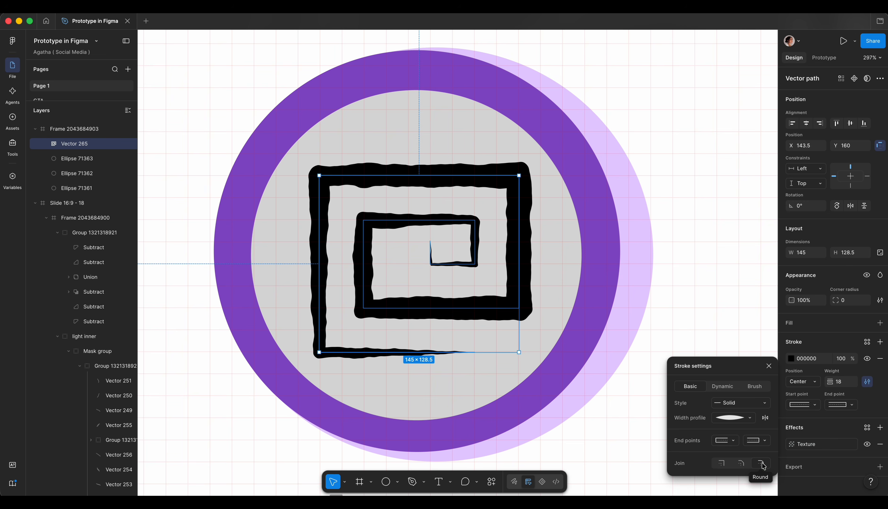
left_click_drag(519, 317, 483, 317)
mouse_move(426, 303)
left_mouse_down()
mouse_move(440, 296)
mouse_move(434, 301)
left_mouse_up()
Step: Add an inner shadow to the spiral with Y offset 0 and blur 10
left_click(880, 428)
left_click(842, 343)
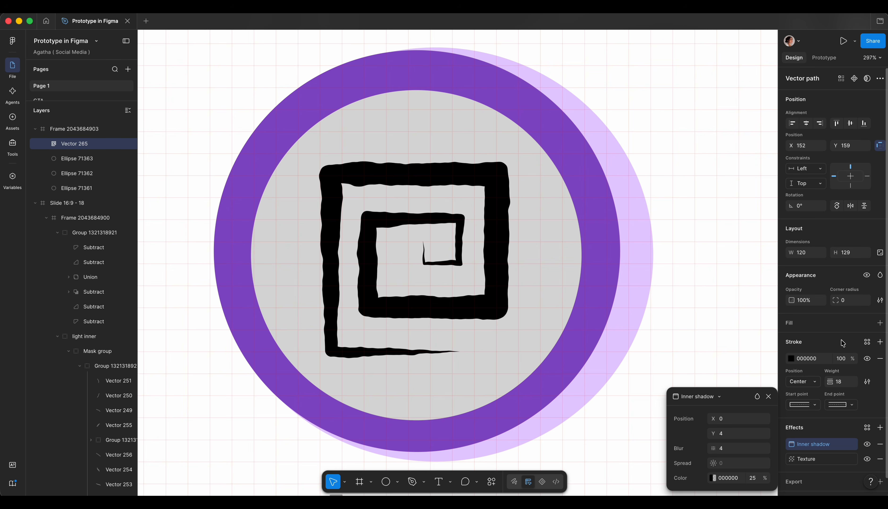
left_click(722, 434)
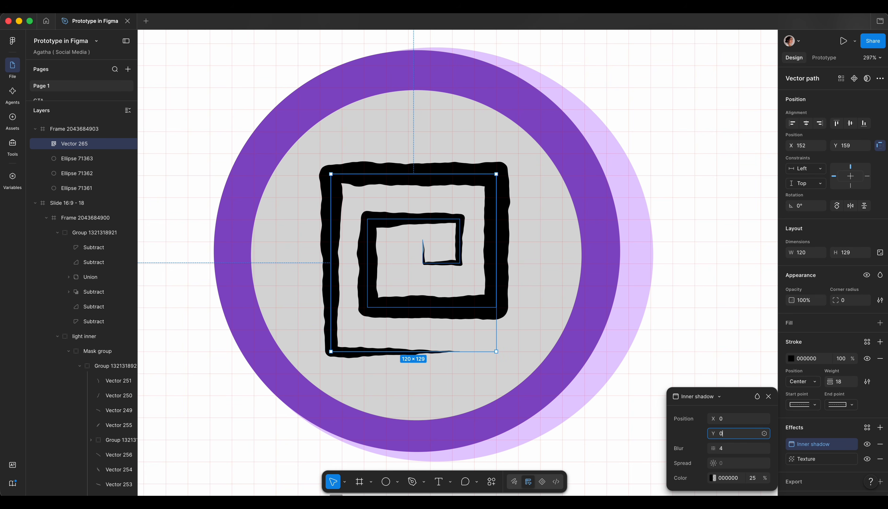
type("0")
key("Tab")
type("1")
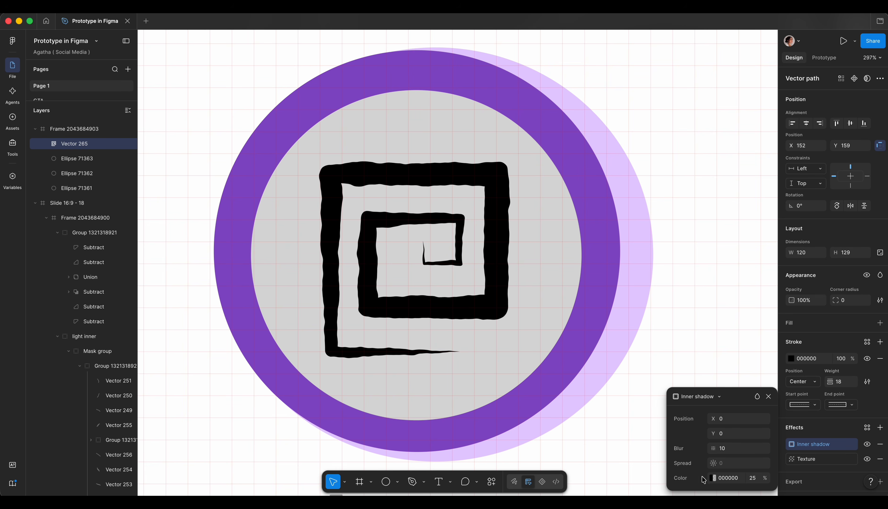
Step: Make the spiral's inner shadow white FFFFFF and change its blend mode
left_click(712, 478)
left_click_drag(565, 290, 507, 245)
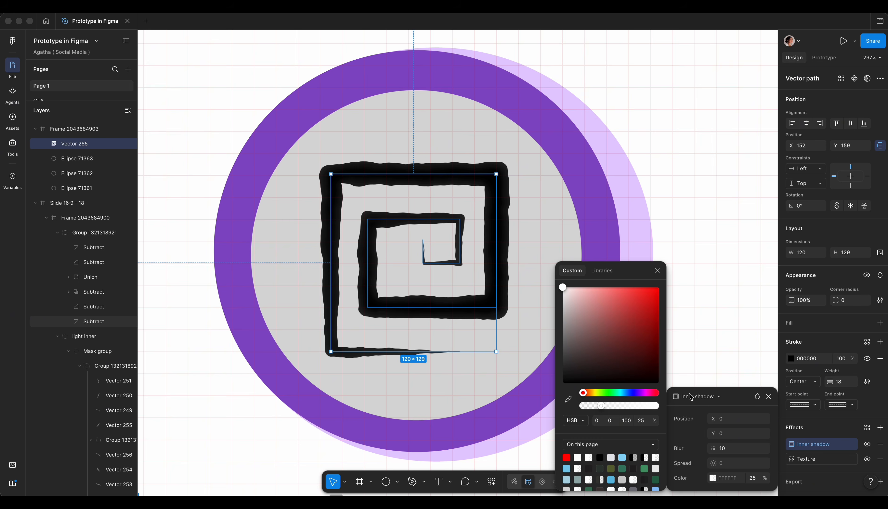
left_click(756, 397)
left_click(767, 281)
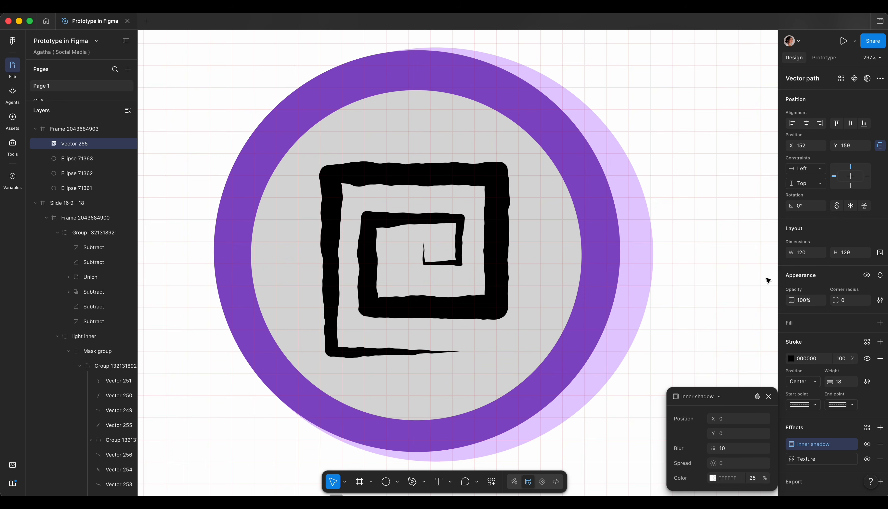
Step: Add a second inner shadow to the spiral with Y offset 0 and blur 10
left_click(880, 428)
left_click(831, 337)
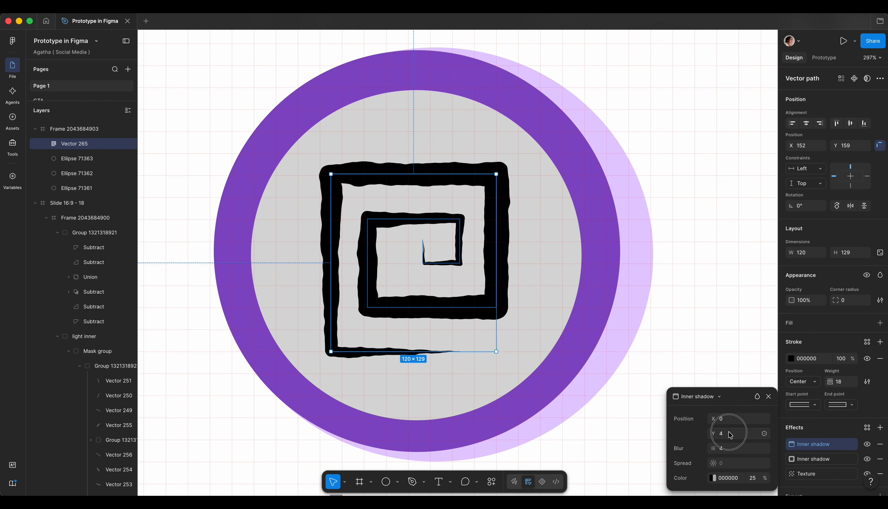
left_click(729, 435)
type("0")
left_click(733, 451)
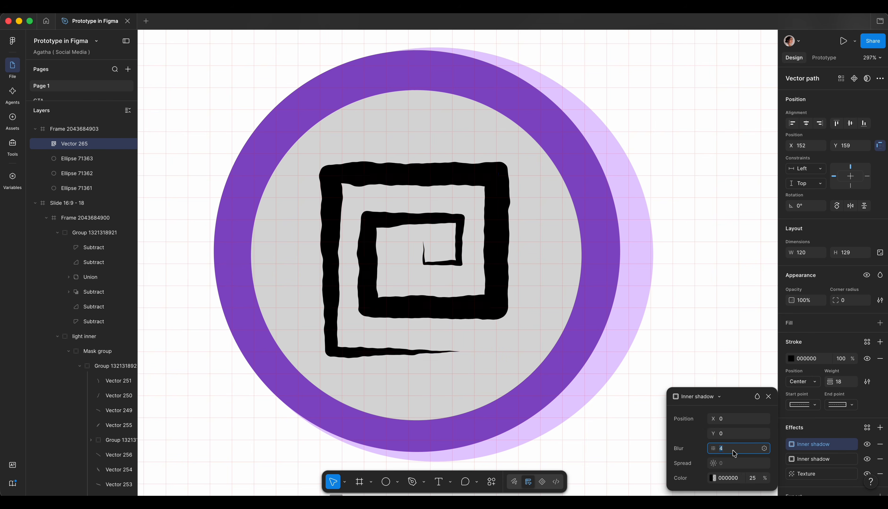
Step: Make the spiral's second inner shadow white FFFFFF at 100% opacity and change its blend mode
left_click(712, 477)
left_click_drag(610, 333, 529, 270)
left_click(752, 478)
type("100")
key("Return")
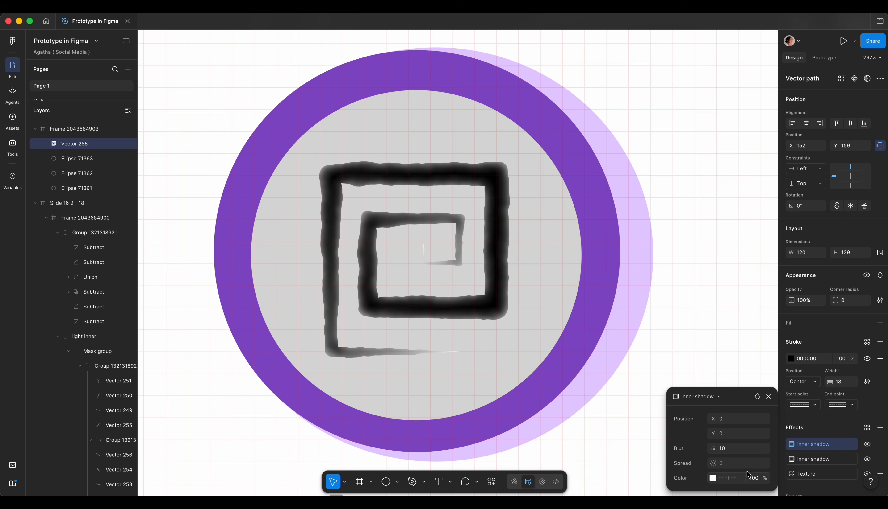
left_click(757, 397)
left_click(764, 277)
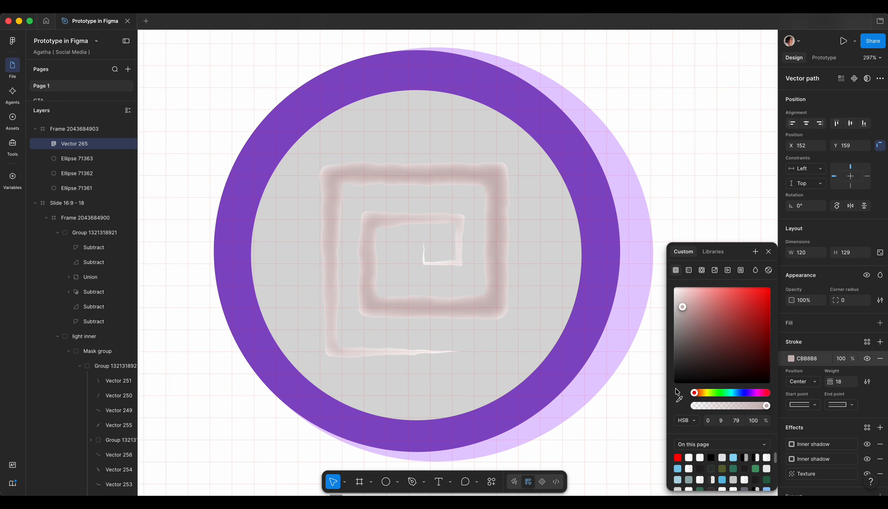
Step: Recolour the spiral's stroke by sampling the light lavender E5CCFF from the back ellipse
left_click(679, 400)
left_click(630, 340)
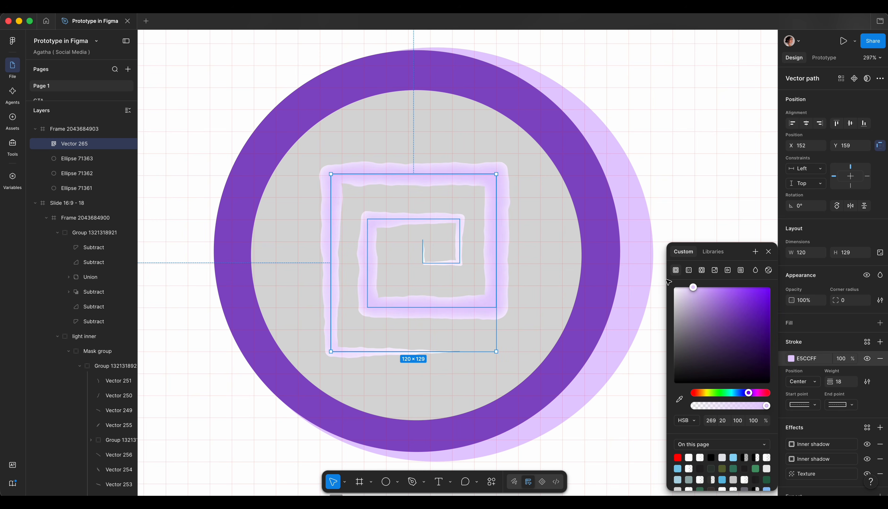
key("Escape")
Step: Rotate the spiral to about 22° and add a drop shadow with an adjusted offset
left_click_drag(500, 171, 457, 151)
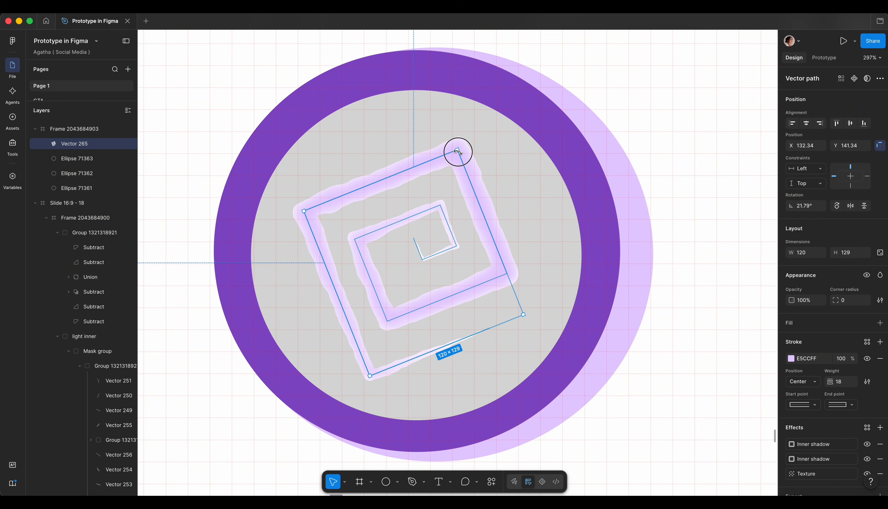
left_click(880, 407)
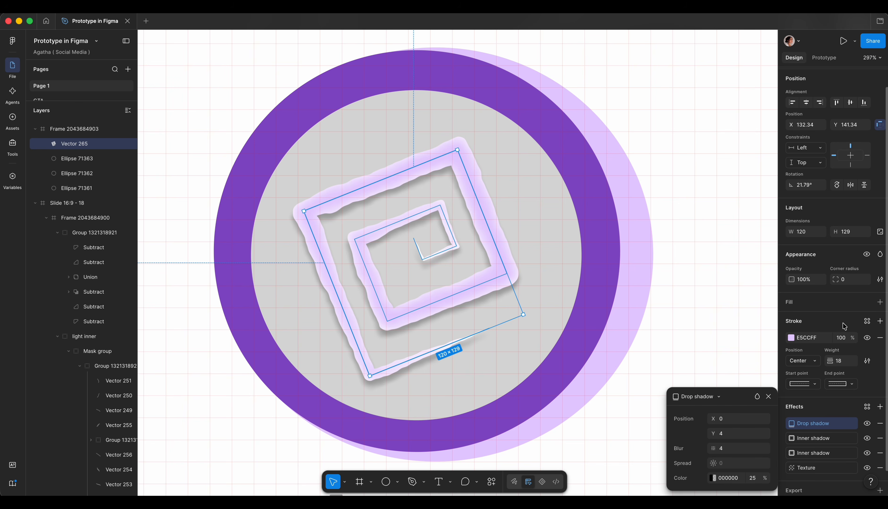
left_click_drag(712, 419, 726, 450)
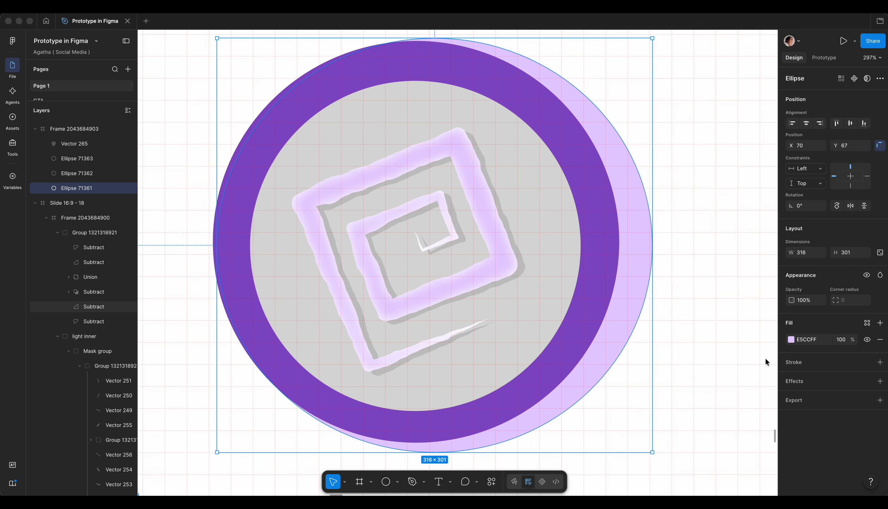
Step: Change the back ellipse's fill to a linear gradient with an extra stop at 50%, running diagonally from upper right to lower left
left_click(791, 341)
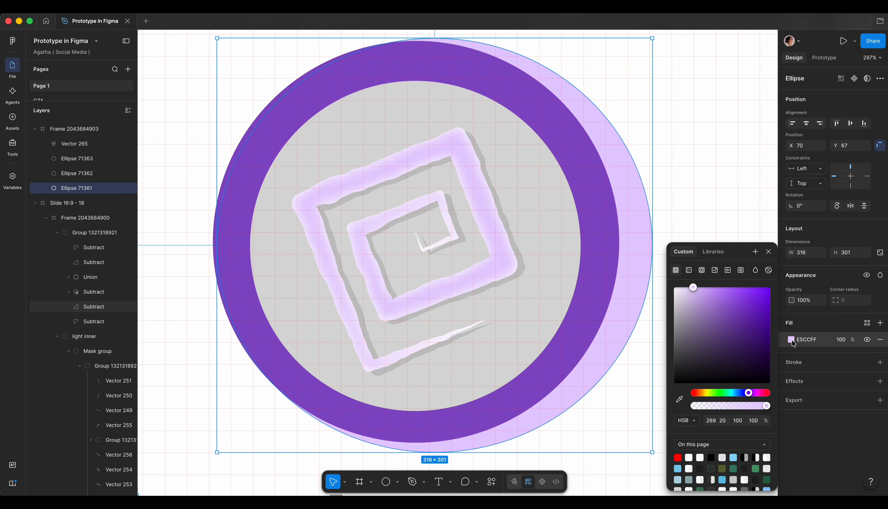
left_click(688, 270)
scroll(552, 260, "down", 5)
left_click(768, 336)
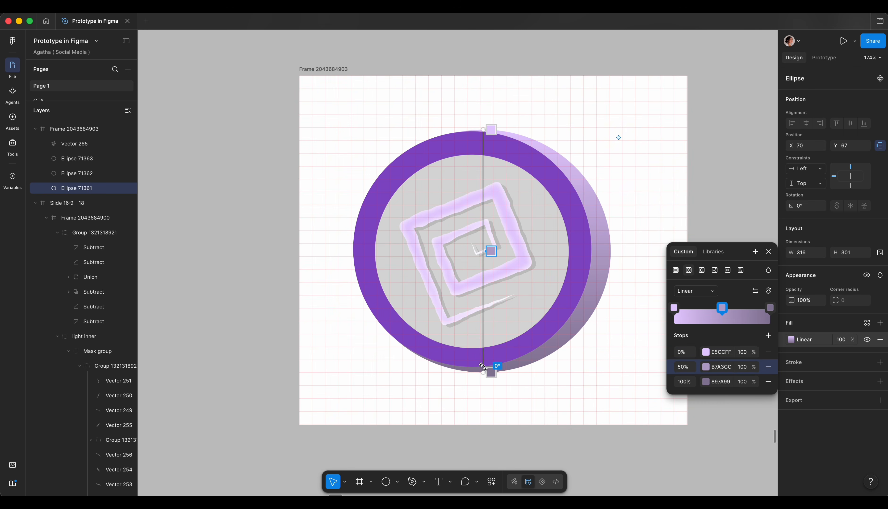
left_click_drag(483, 373, 376, 385)
left_click_drag(491, 130, 563, 106)
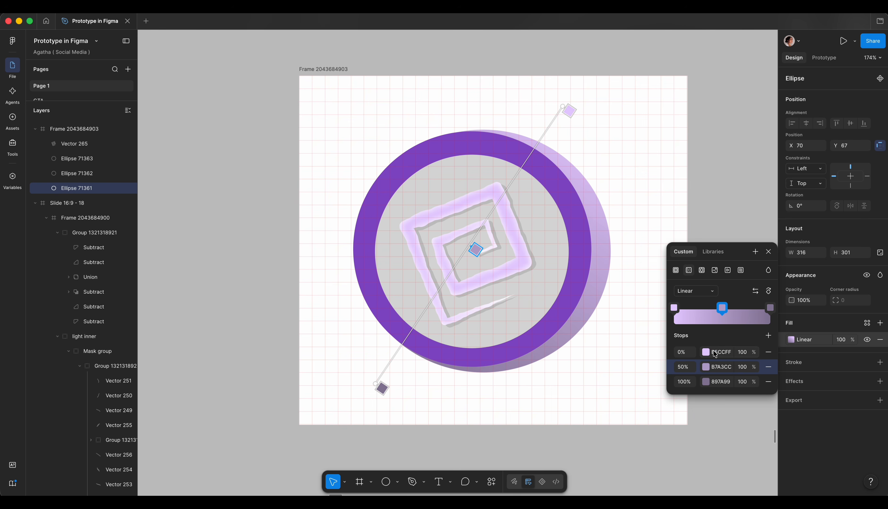
Step: Recolour the back ellipse's gradient stops to 705188 at 0%, 4A26A0 at 50% and AFACFC at 100%
left_click(706, 353)
left_click_drag(638, 397, 637, 393)
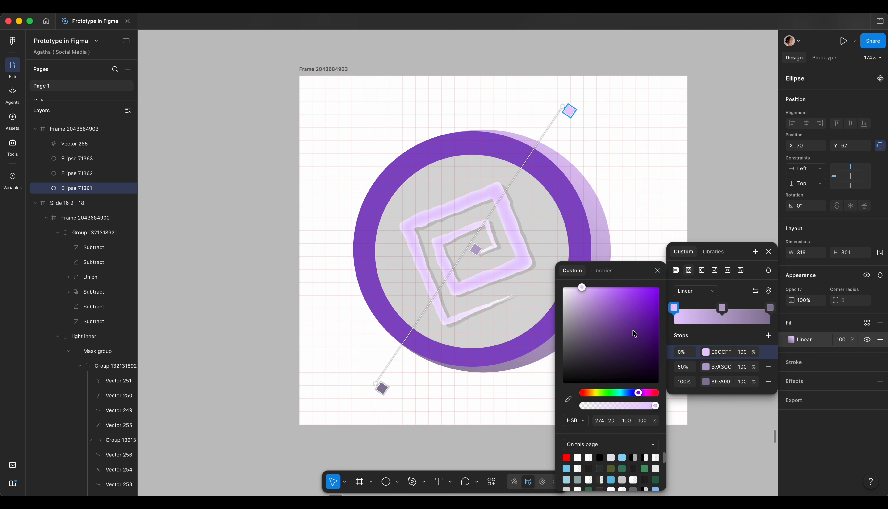
left_click_drag(632, 333, 601, 340)
left_click(707, 369)
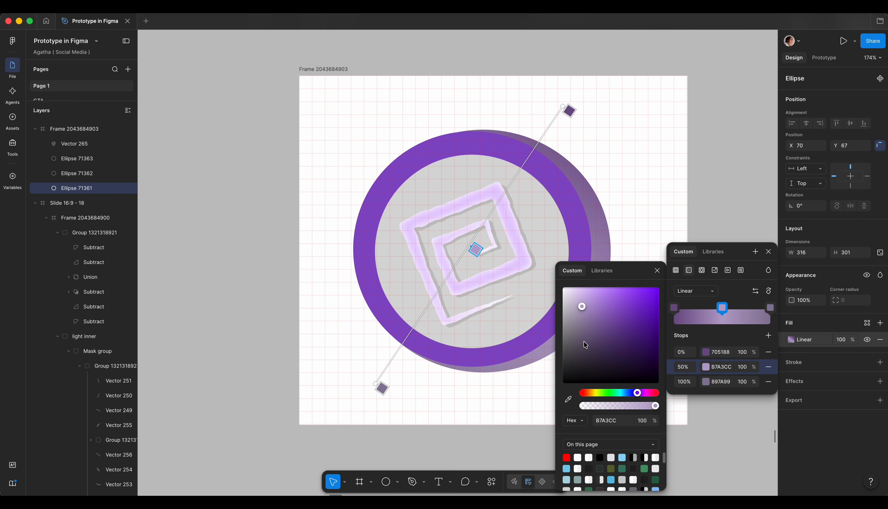
left_click_drag(637, 394, 634, 394)
left_click_drag(592, 303, 639, 330)
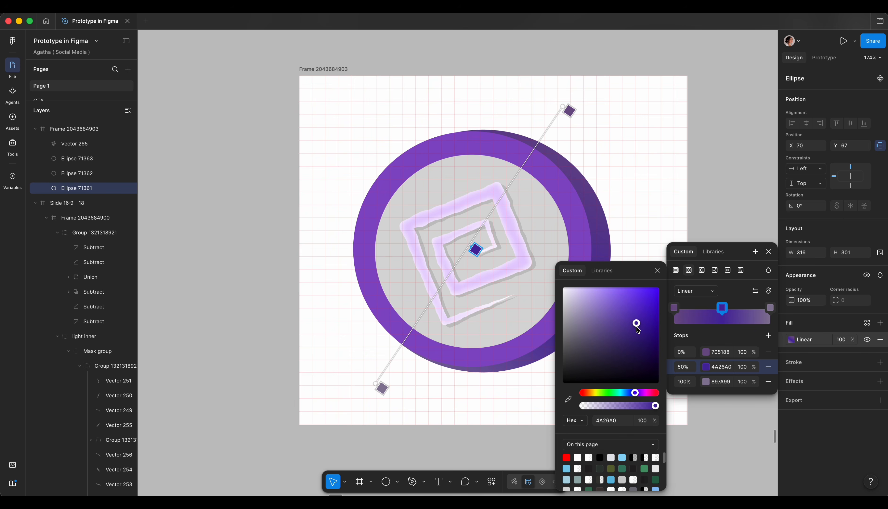
left_click(703, 385)
left_click_drag(638, 393, 633, 397)
left_click_drag(581, 326, 595, 297)
Step: Add an inner shadow to the back ellipse with Y offset 0, blur 10, colour 9BEBFF at 80% and Overlay blending
left_click(880, 381)
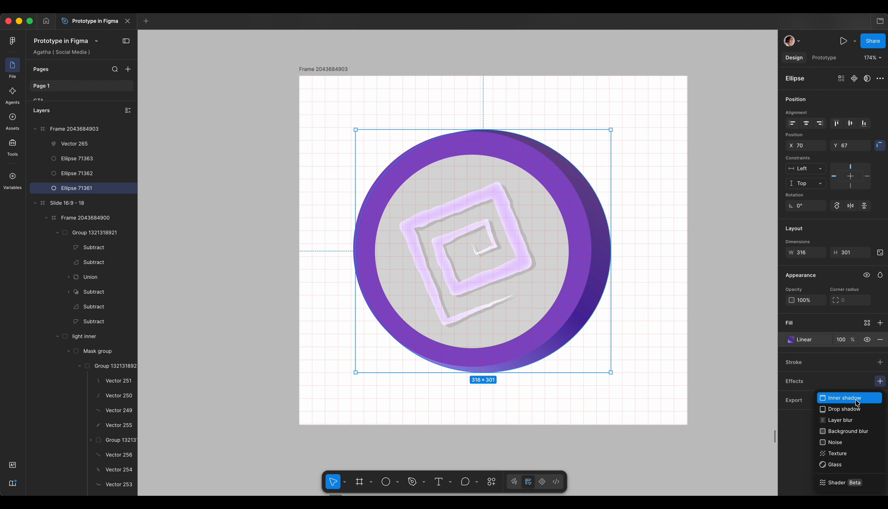
left_click(852, 402)
left_click(728, 439)
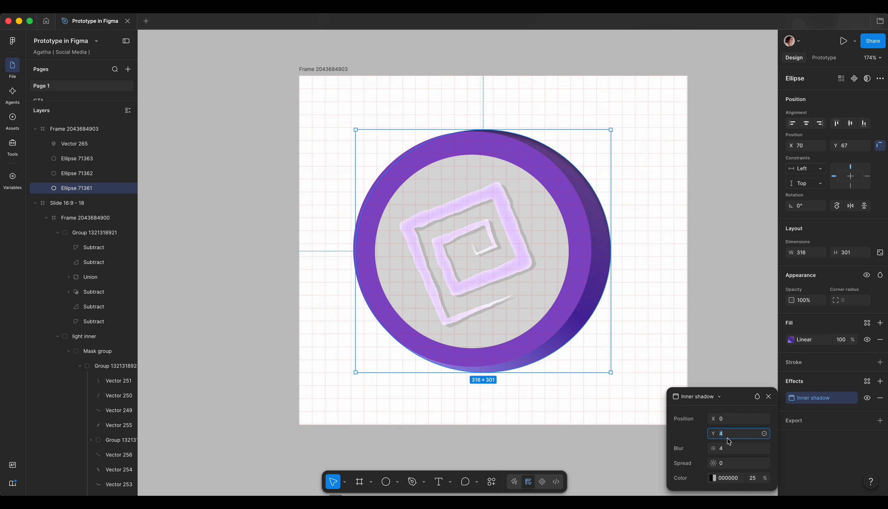
key("Tab")
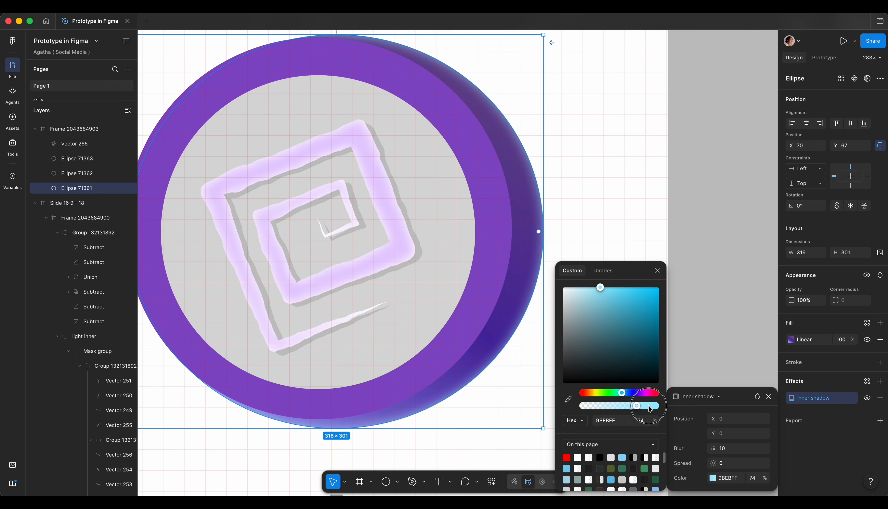
mouse_move(649, 406)
left_mouse_down()
mouse_move(634, 405)
mouse_move(641, 407)
left_mouse_up()
left_click_drag(641, 406, 639, 407)
left_click(757, 397)
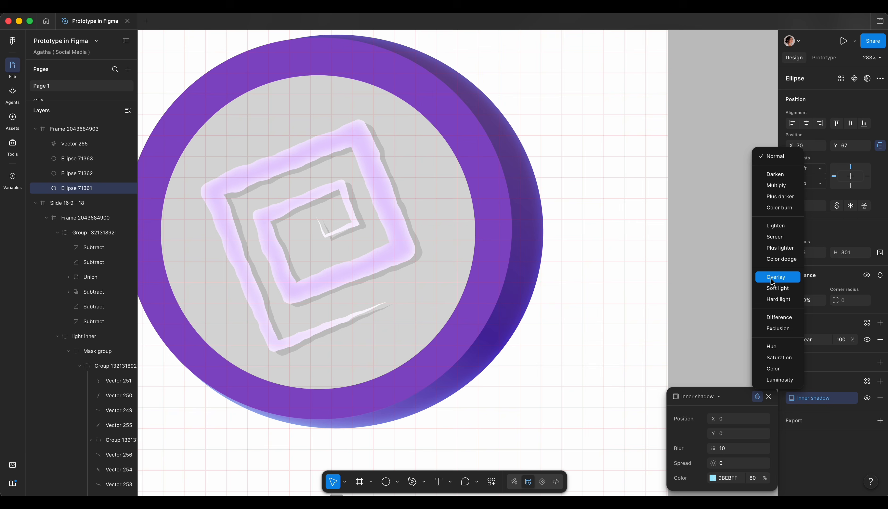
left_click(774, 279)
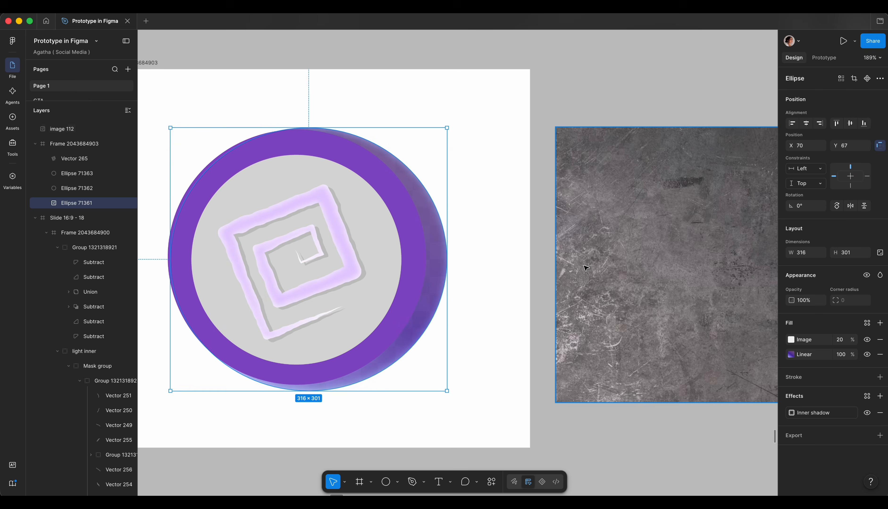
Step: Copy the scratched grey texture's image fill onto the back ellipse and remove the ellipse's 20% image fill
double_click(585, 264)
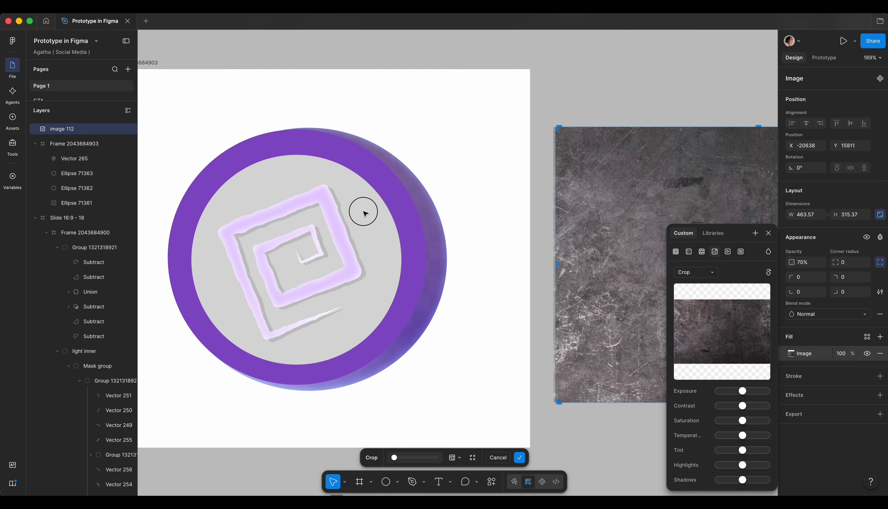
left_click(436, 209)
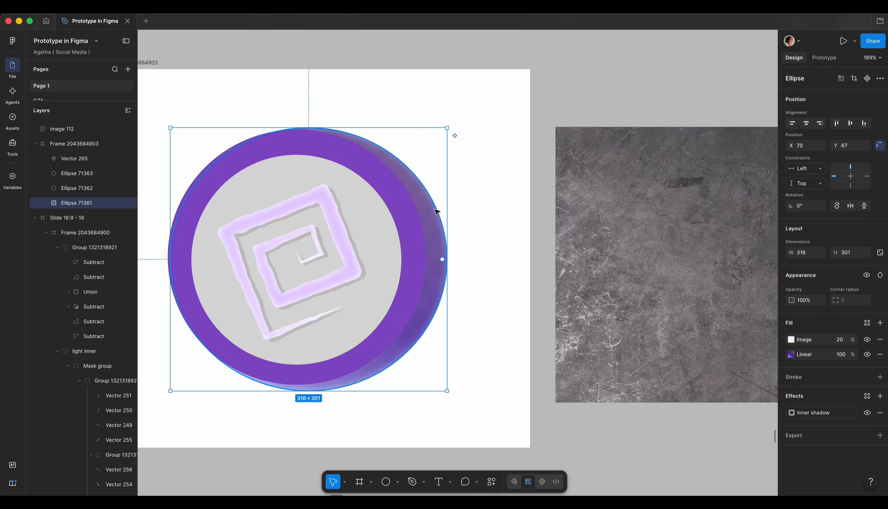
left_click(791, 341)
left_click(792, 340)
key("super+v")
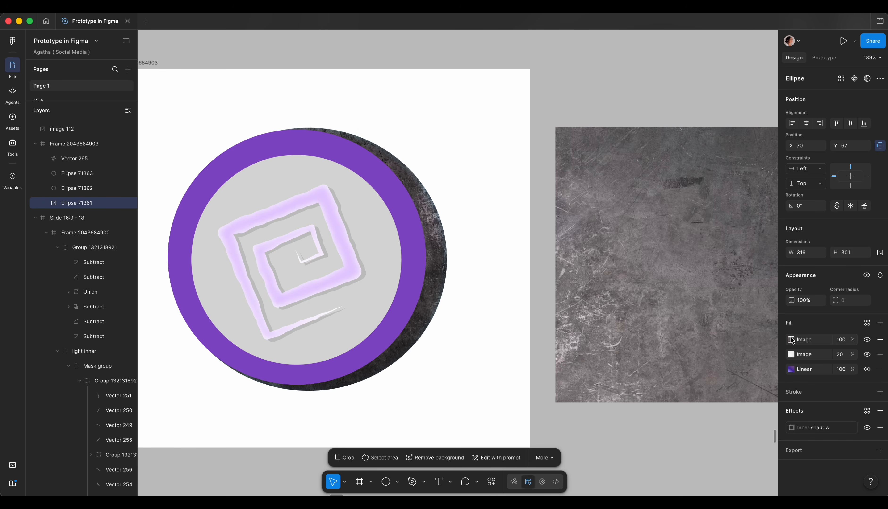
left_click(880, 354)
Step: Set the blend mode of the back ellipse's texture image fill to Overlay
left_click(792, 339)
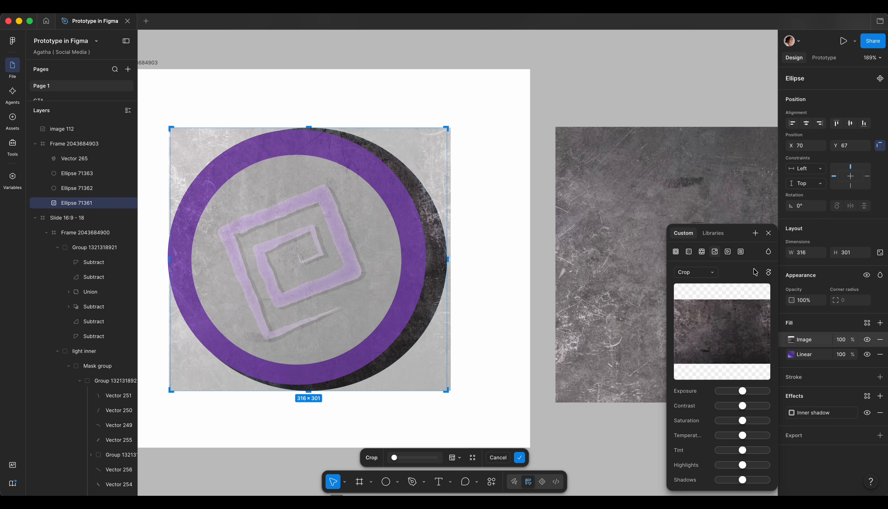
left_click(769, 253)
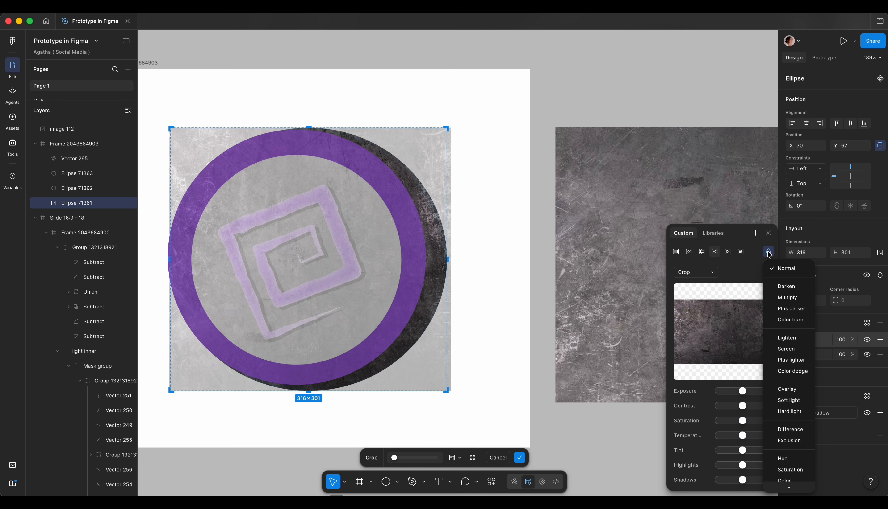
left_click(784, 389)
Step: Lower the texture fill's opacity to 70%, then rotate and reframe the image within the back ellipse
left_click(841, 341)
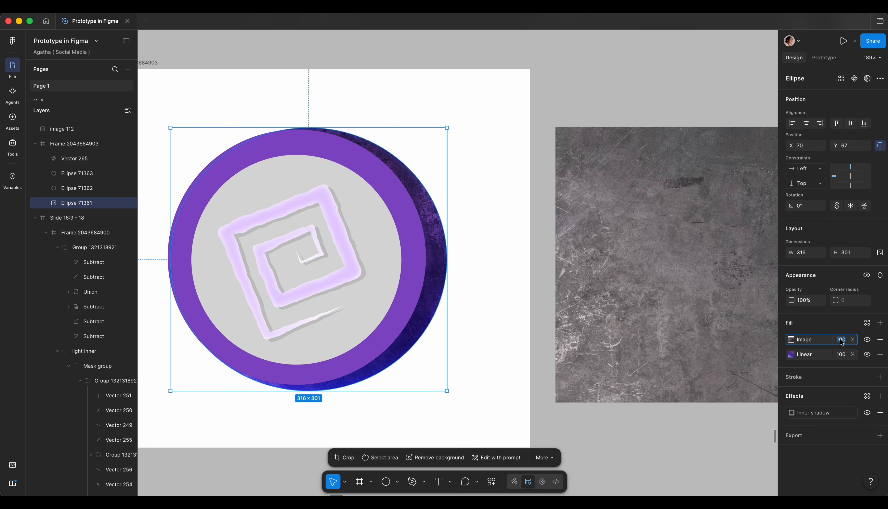
type("70")
key("Return")
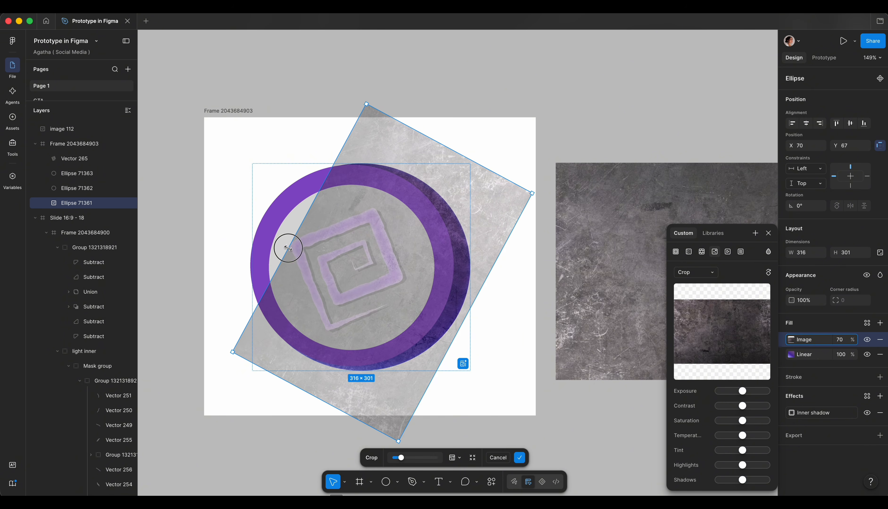
left_click_drag(288, 248, 359, 321)
key("Return")
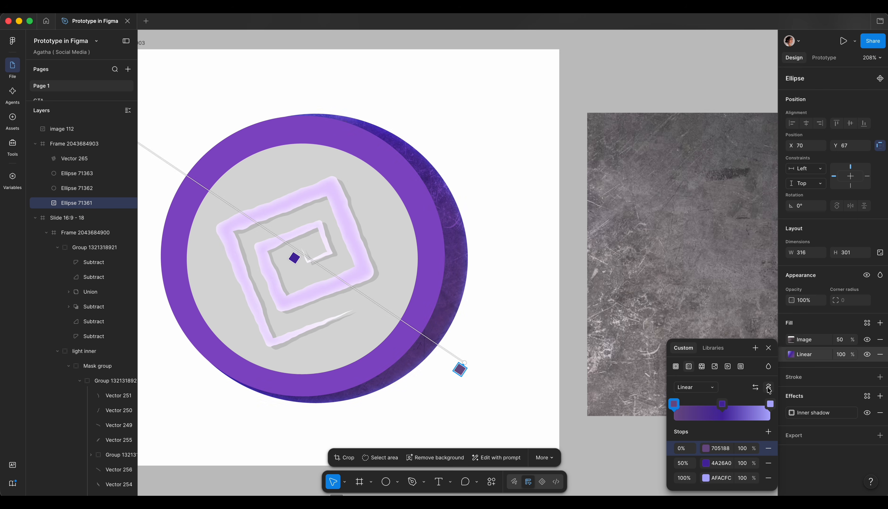
Step: Rotate the back ellipse's gradient so its light AFACFC end is at the upper right, and adjust its end points
left_click(768, 388)
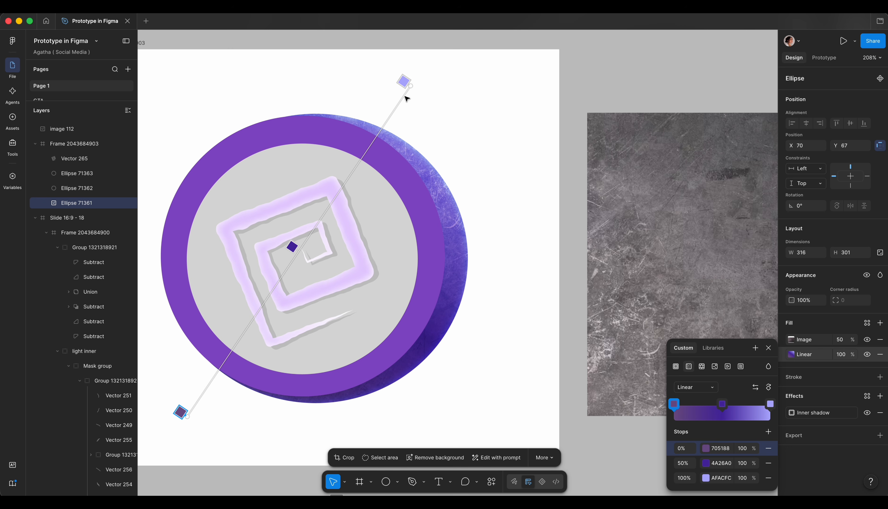
left_click_drag(416, 92, 424, 99)
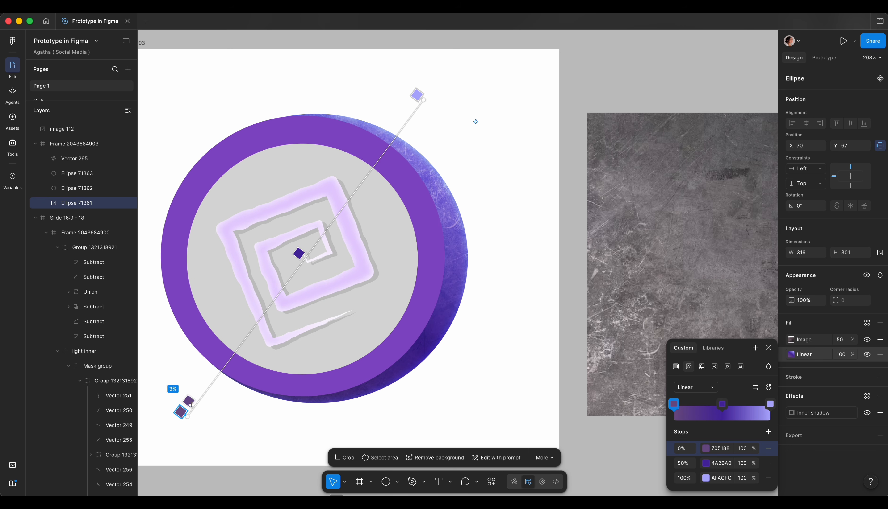
left_click_drag(215, 419, 236, 410)
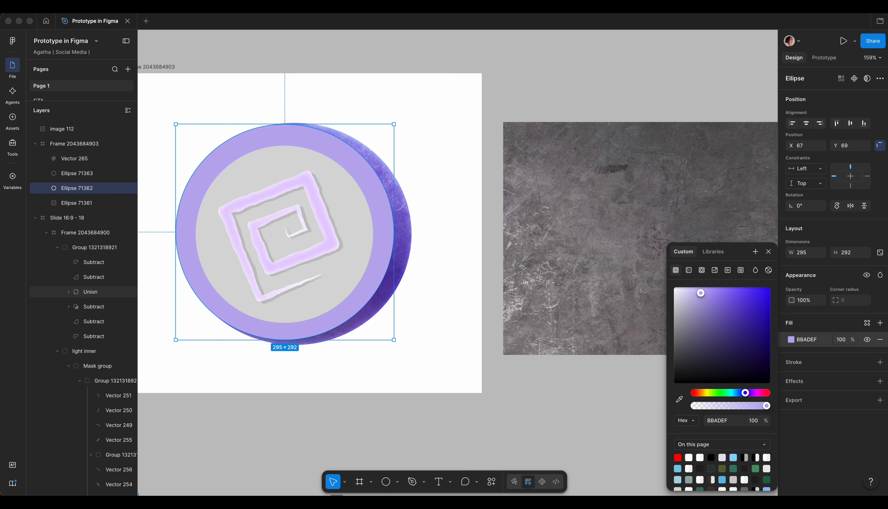
Step: Add a white FFFFFF inner shadow to the 295 × 292 front ellipse with Y offset 0 and blur 10
left_click(880, 382)
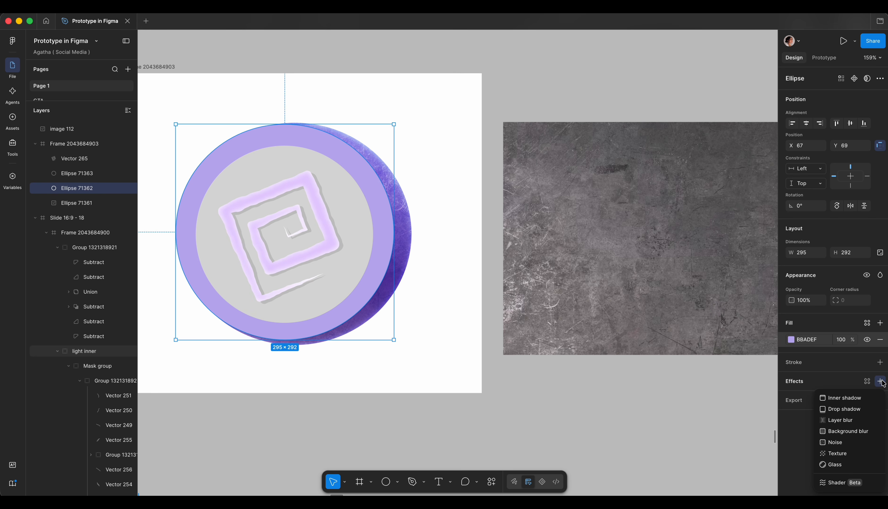
left_click(848, 398)
left_click_drag(742, 399, 485, 215)
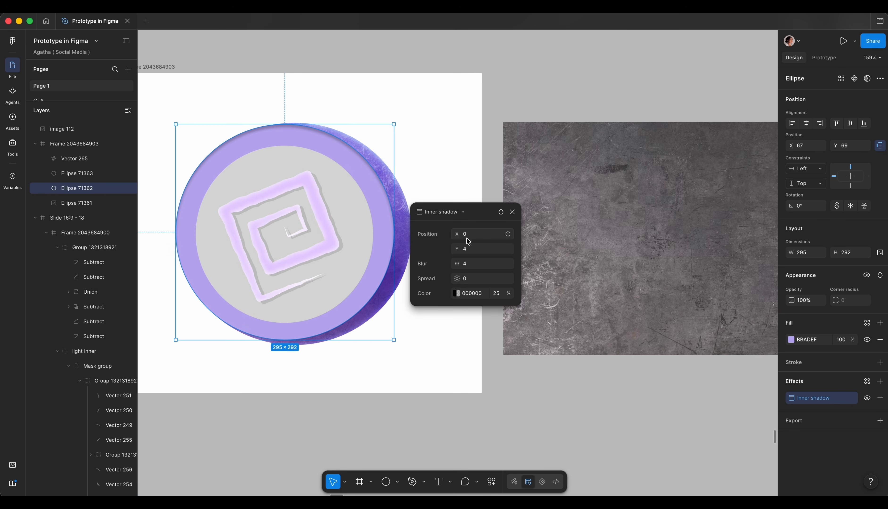
left_click(478, 264)
type("10")
key("Return")
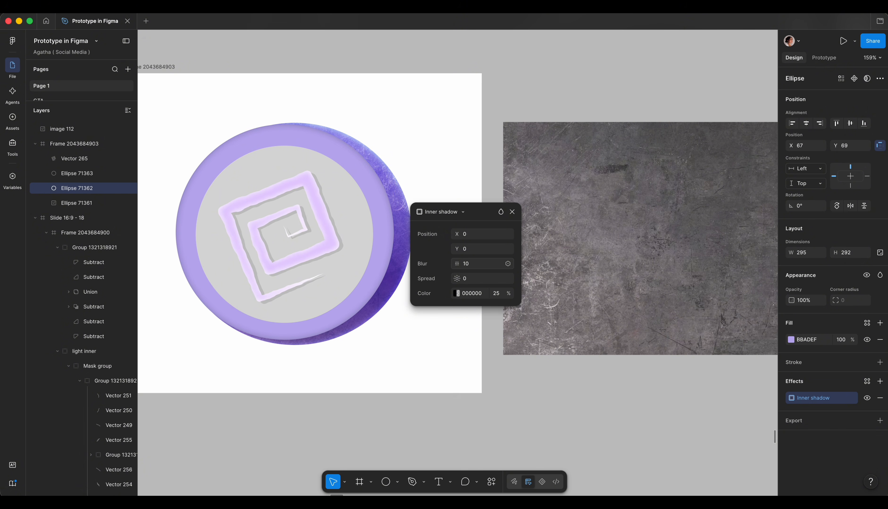
left_click(456, 293)
left_click_drag(384, 341, 222, 197)
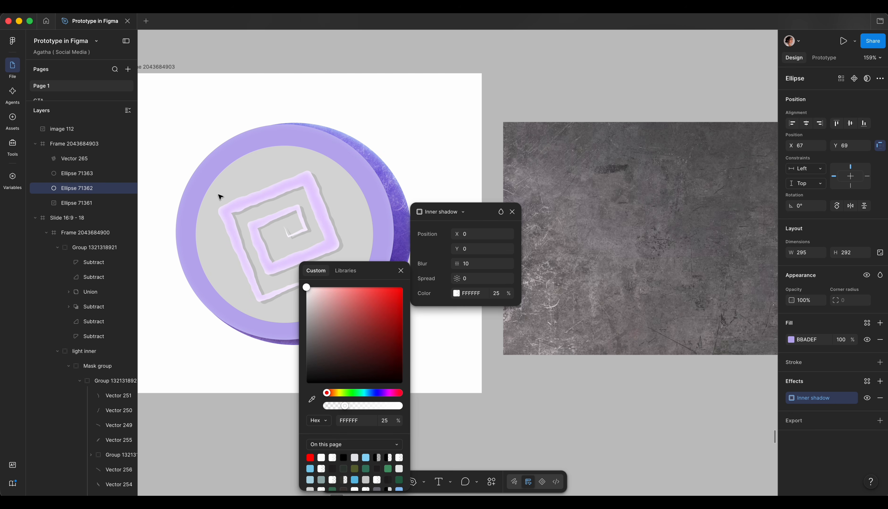
Step: Add a drop shadow to the 295 × 292 front ellipse with X offset 2 and Y offset 2
left_click(880, 382)
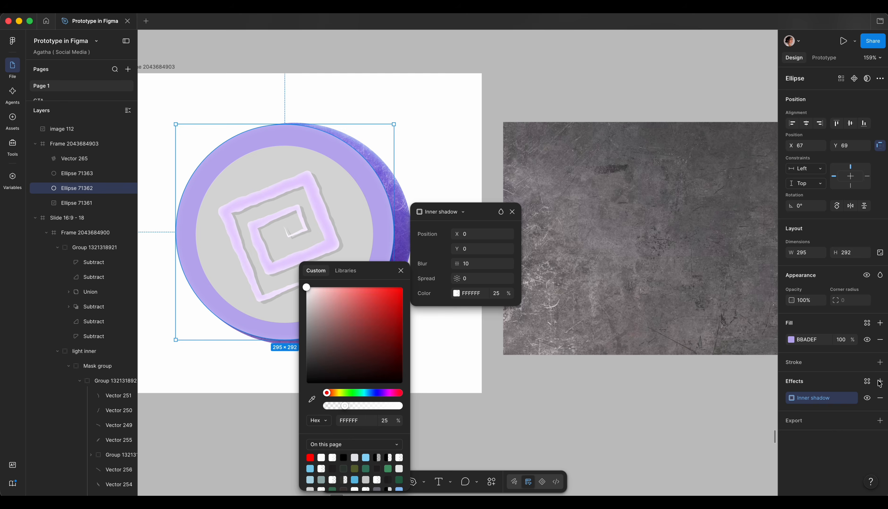
left_click(880, 382)
left_click(855, 409)
left_click_drag(710, 399, 521, 267)
scroll(436, 260, "up", 5)
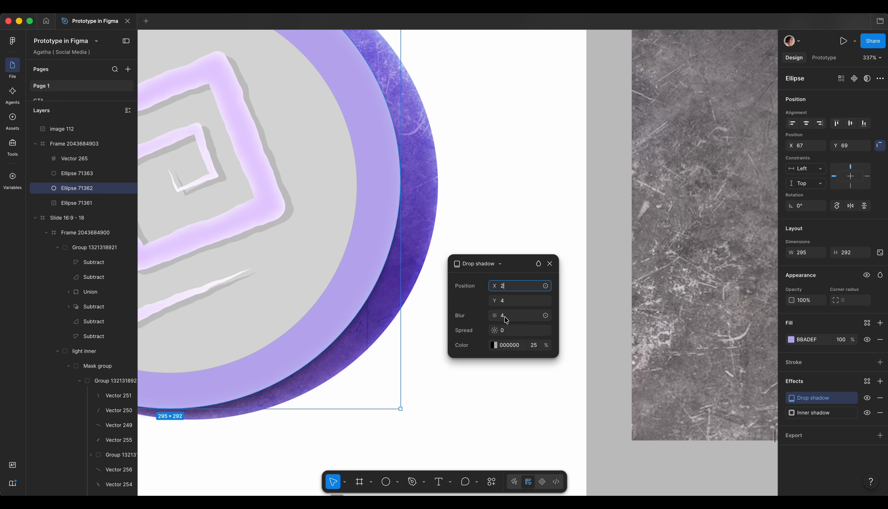
left_click(511, 299)
type("2")
left_click(505, 310)
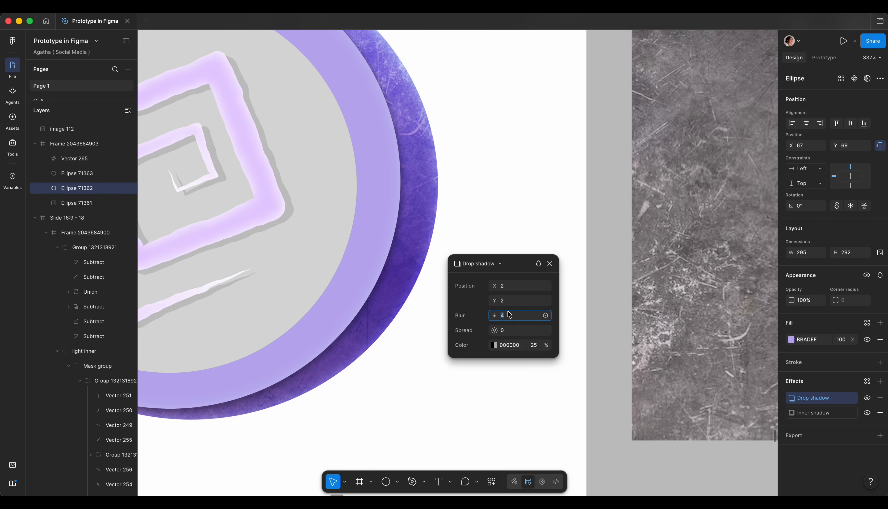
Step: Set the front ellipse's drop shadow color to dark purple 221051 at 100% opacity
left_click(494, 345)
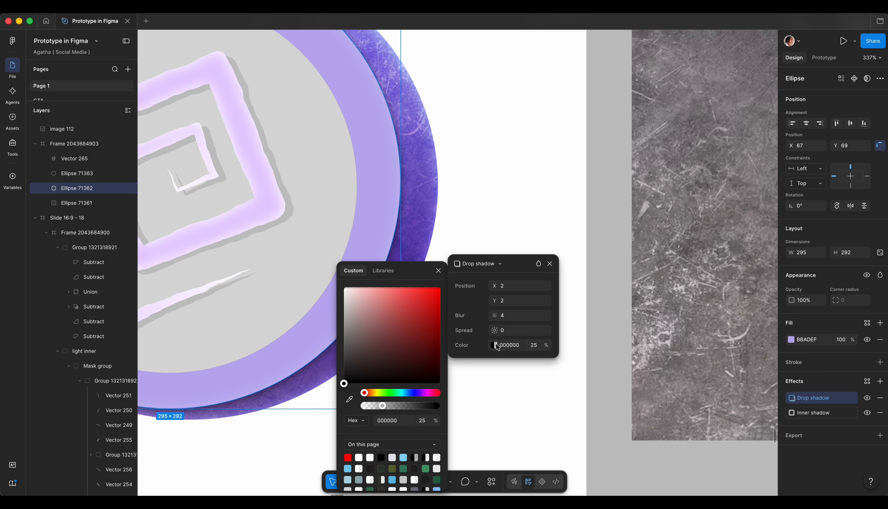
left_click(411, 263)
left_click_drag(407, 327, 421, 352)
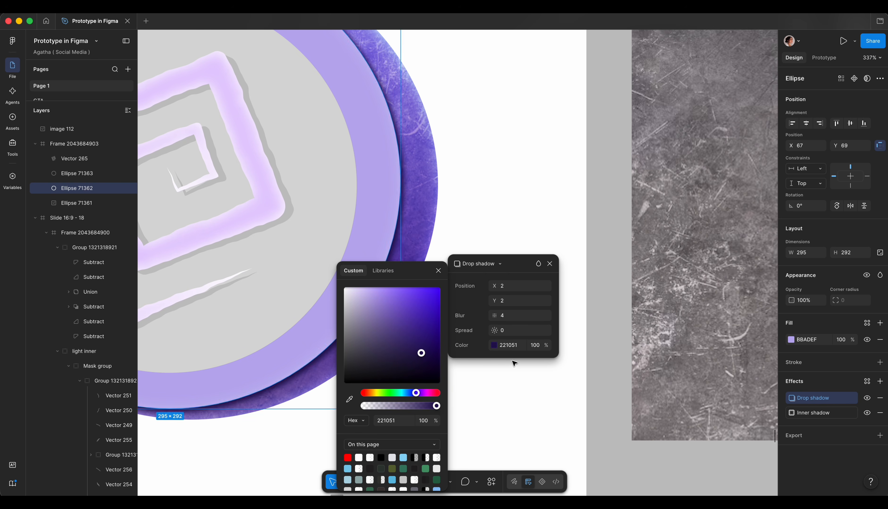
Step: Add a second drop shadow to the front ellipse with Y offset 16 and adjust its blur
left_click(880, 382)
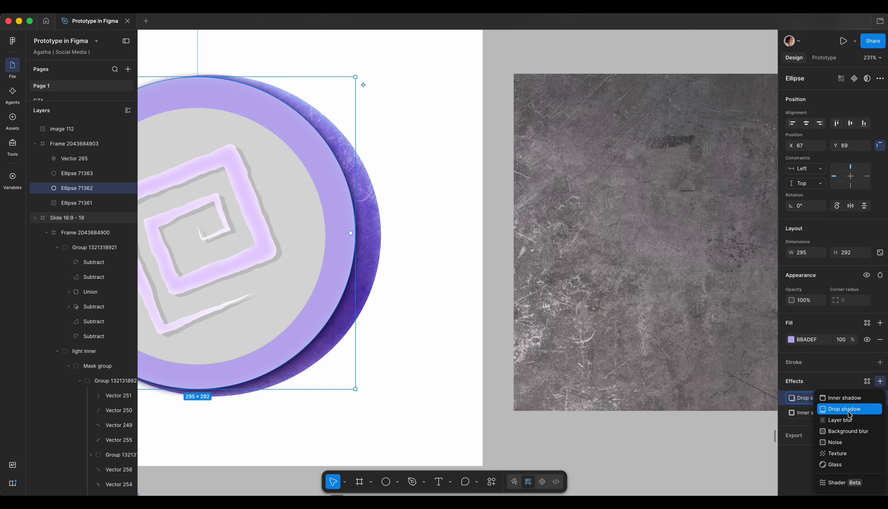
left_click(849, 410)
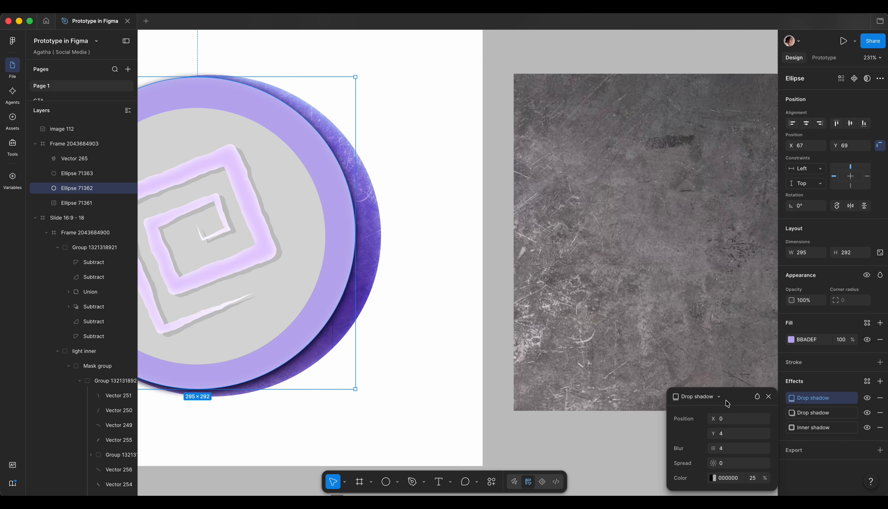
left_click_drag(726, 403, 452, 235)
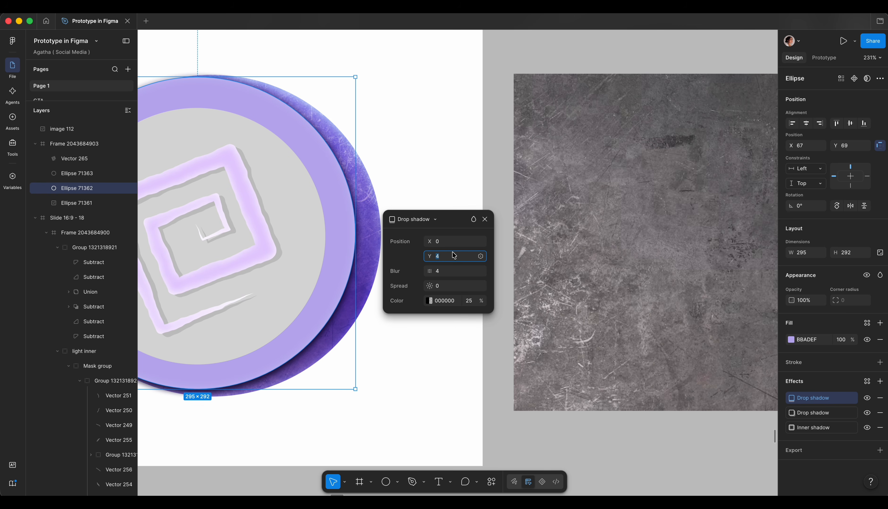
left_click(453, 273)
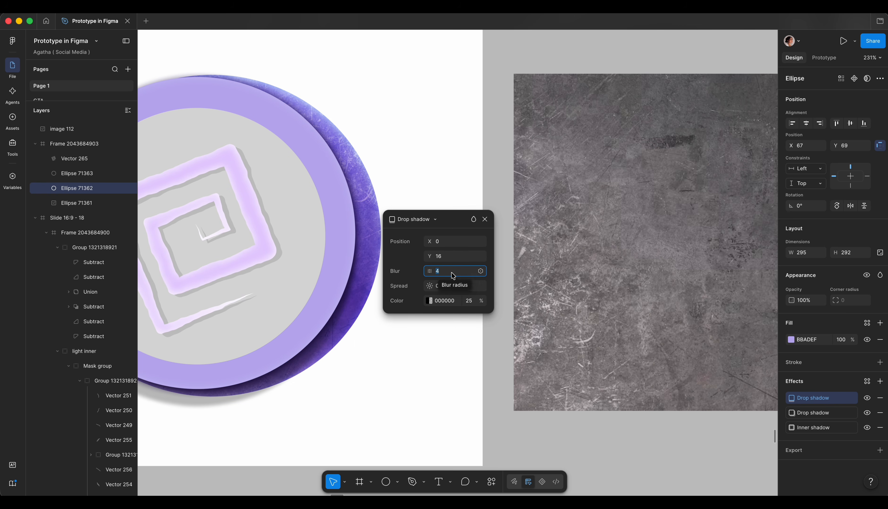
key("Return")
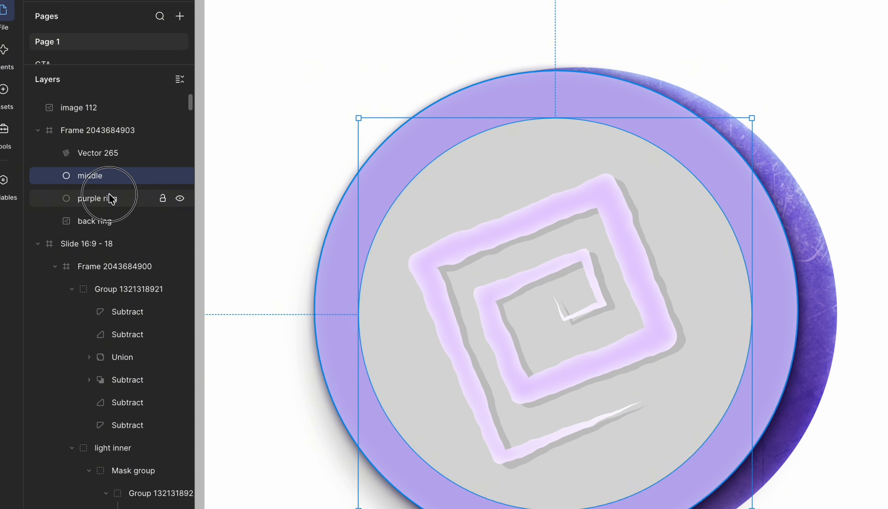
Step: Duplicate the purple ring and middle ellipses, then subtract the middle copy from the purple ring copy
left_click(116, 199)
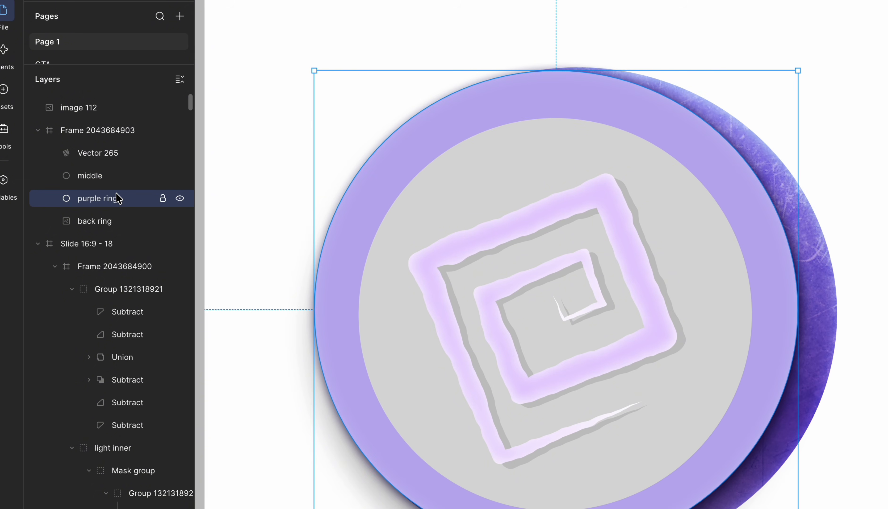
key("ctrl+d")
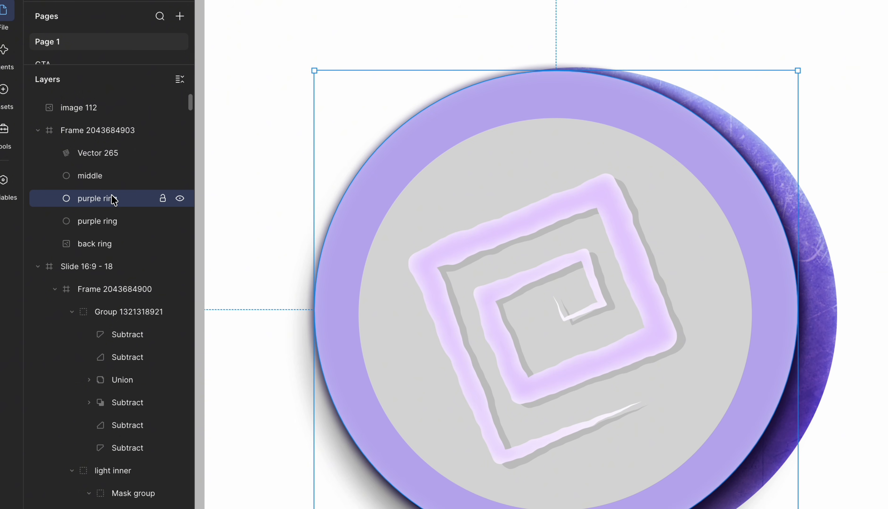
left_click(101, 181)
key("ctrl+d")
left_click(106, 202)
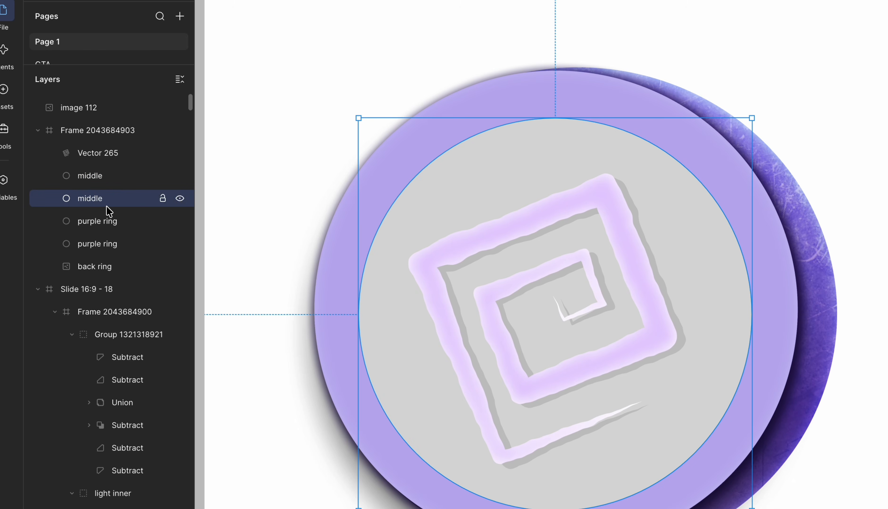
left_click(109, 227, "shift")
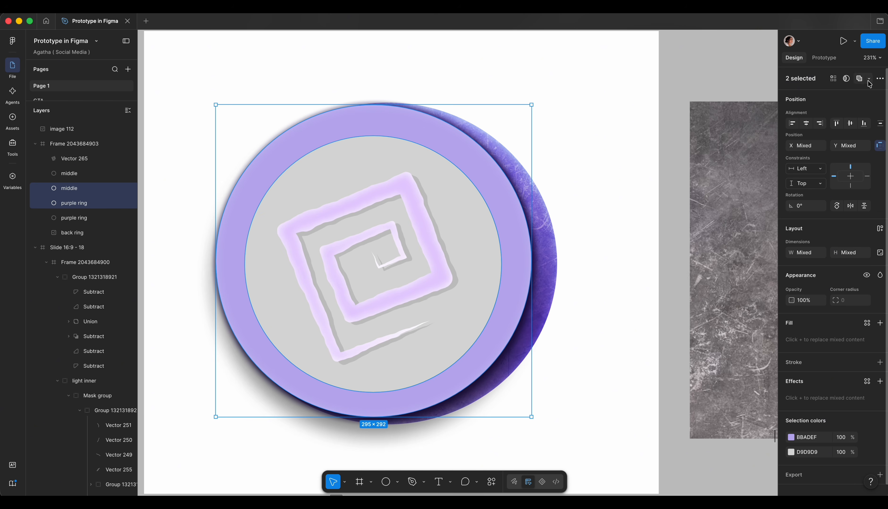
left_click(869, 78)
left_click(852, 107)
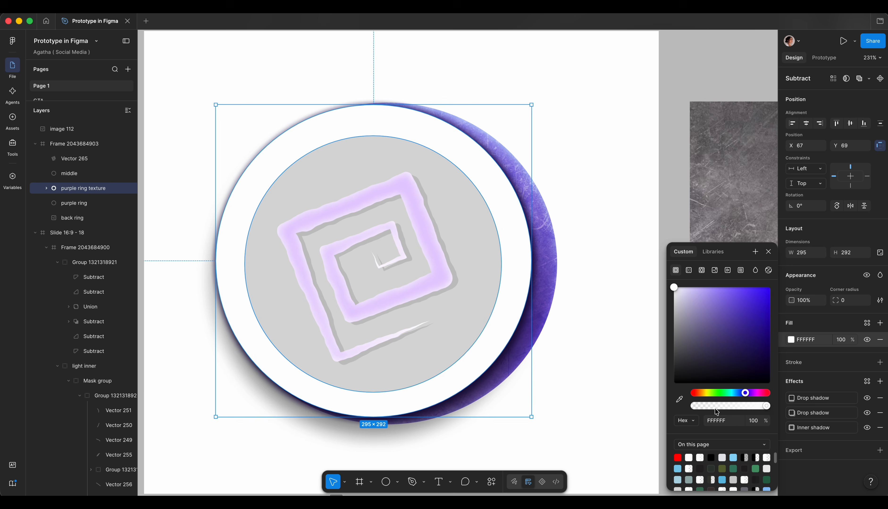
Step: Lower the opacity of the purple ring texture shape's white FFFFFF fill to 5%
left_click_drag(719, 406, 680, 411)
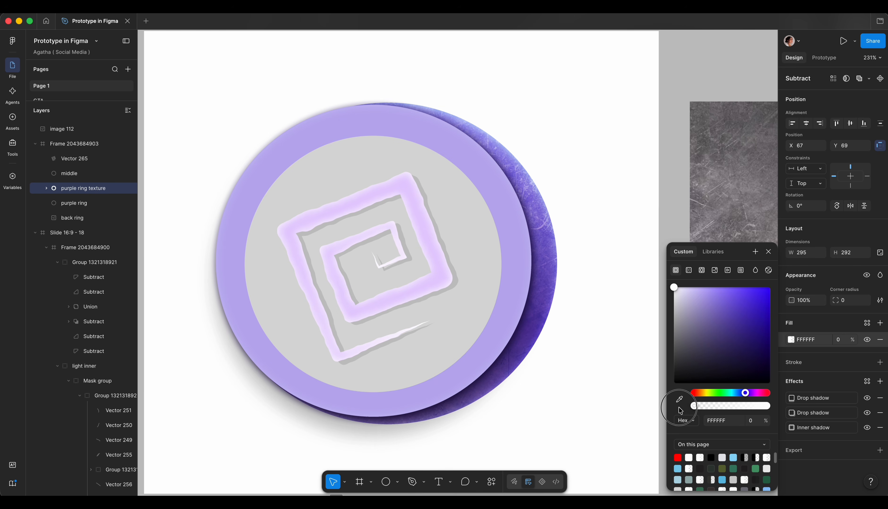
left_click(753, 422)
type("5")
key("Return")
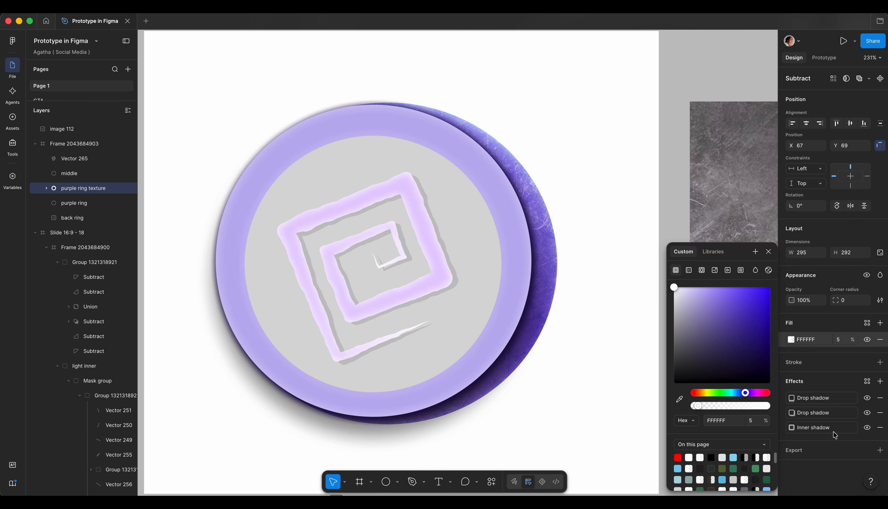
Step: Remove the three shadow effects from the purple ring texture shape and add a Glass effect instead
left_click(882, 399)
left_click(881, 399)
left_click(881, 399)
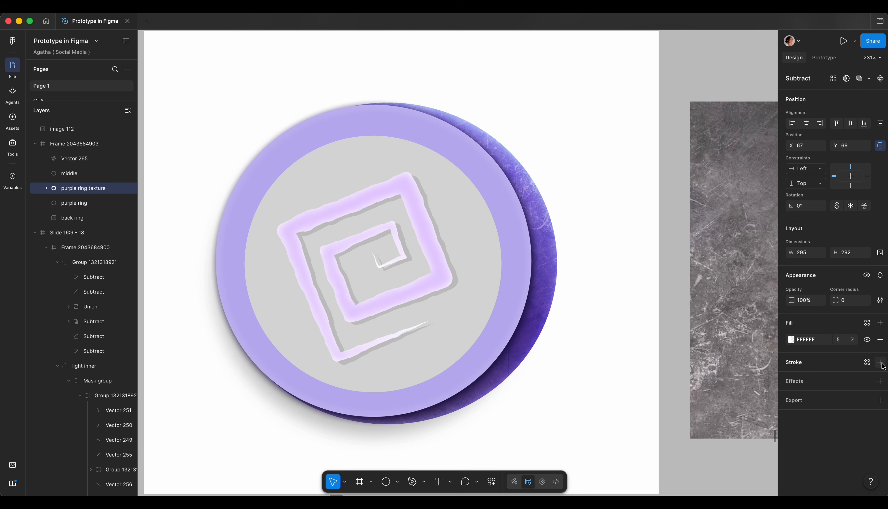
left_click(880, 382)
left_click(810, 398)
left_click(855, 464)
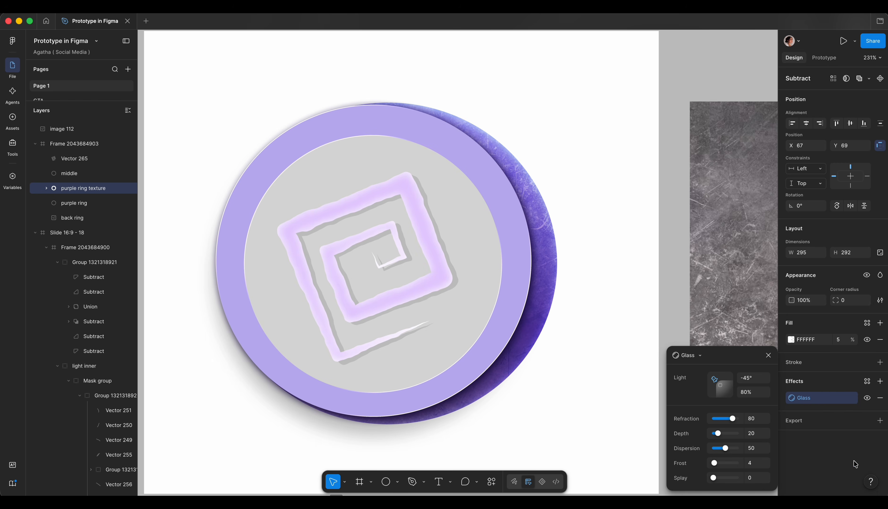
Step: Set the Glass effect's light angle to -51° and refraction to 100, then increase its depth and frost
left_click_drag(726, 357, 643, 250)
left_click_drag(649, 311, 677, 311)
left_click_drag(632, 265, 626, 272)
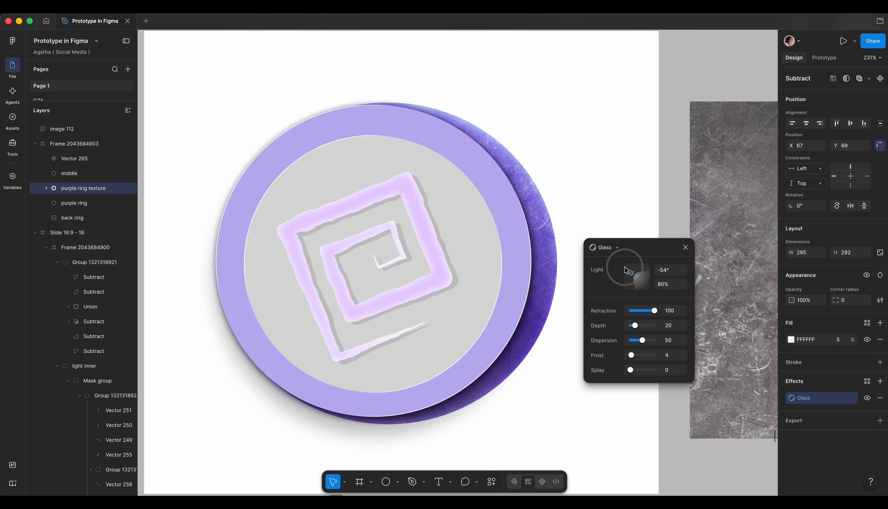
left_click_drag(638, 329, 667, 327)
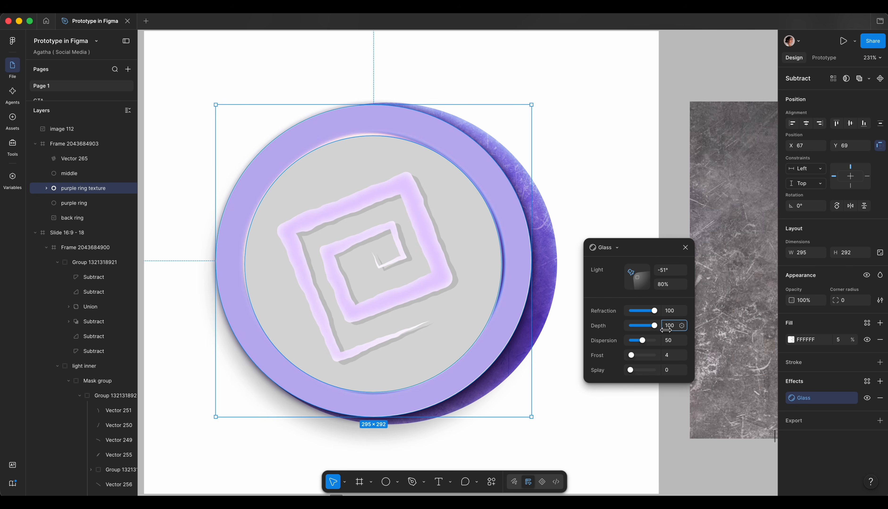
mouse_move(665, 329)
left_mouse_down()
mouse_move(639, 328)
mouse_move(665, 326)
left_mouse_up()
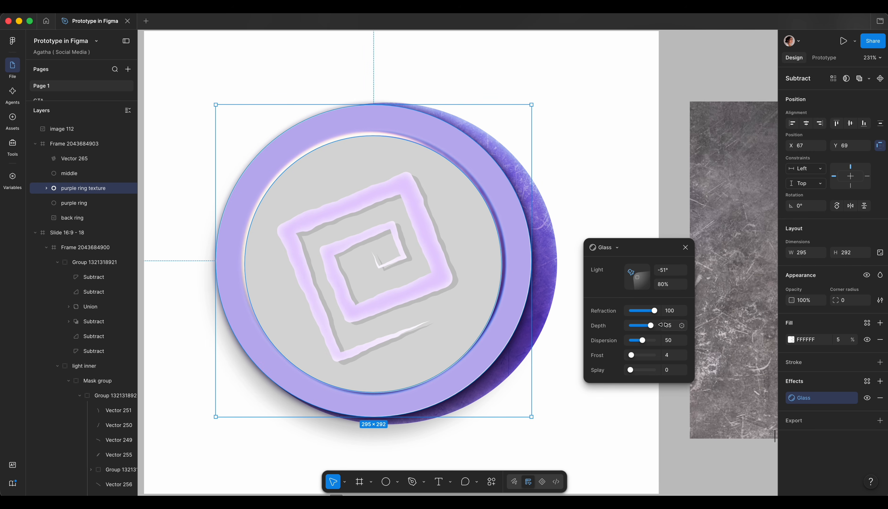
left_click_drag(630, 356, 634, 359)
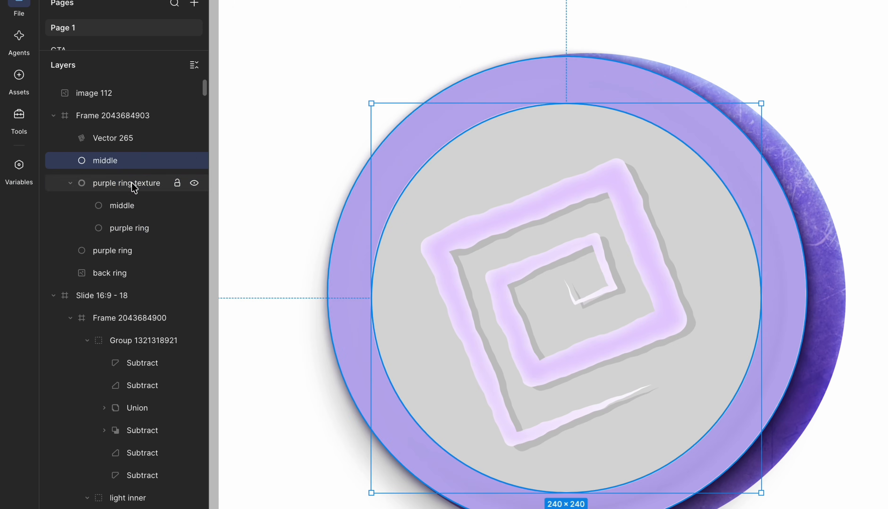
Step: Duplicate the purple ring and back ring shapes and unite the two copies into one shape
left_click(86, 188)
left_click(90, 203)
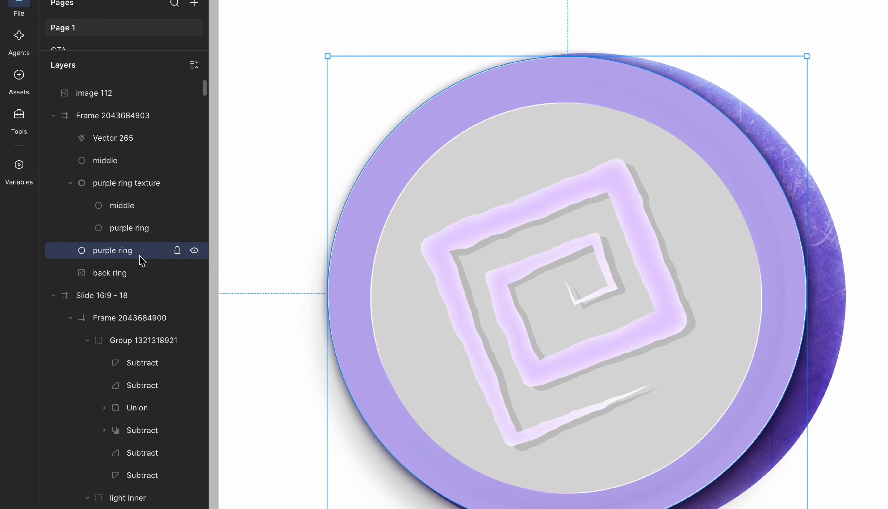
left_click(138, 275)
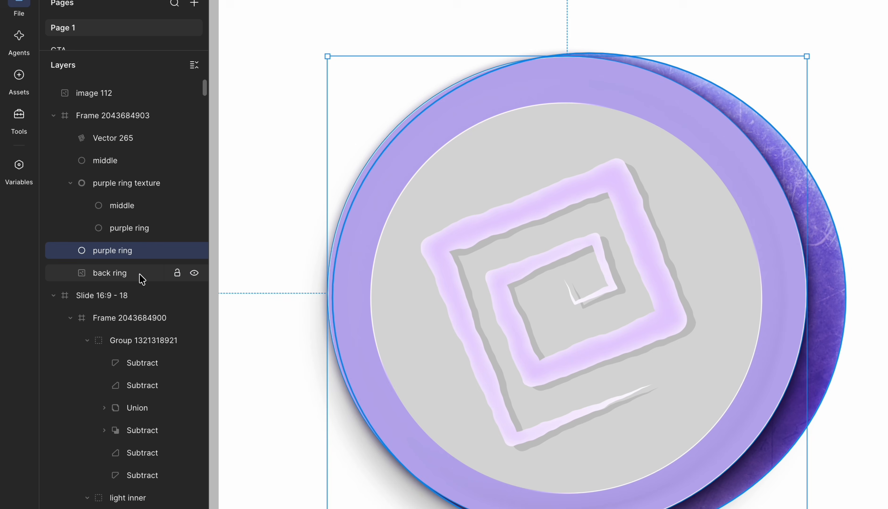
left_click(129, 253, "shift")
key("ctrl+d")
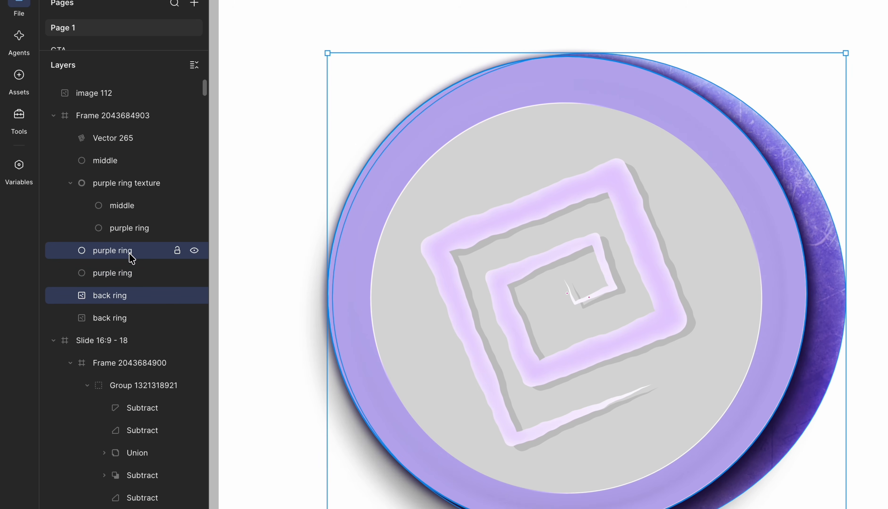
key("ctrl+alt+u")
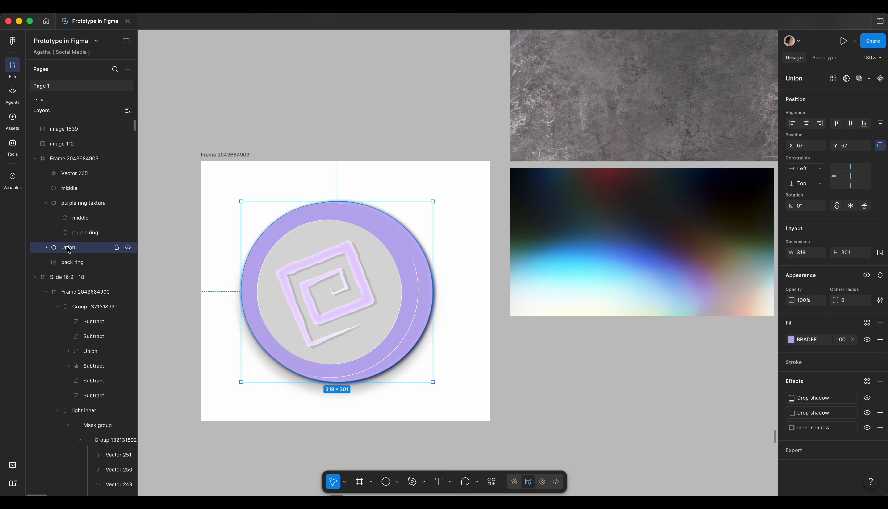
Step: Paste the colorful gradient image above the united shape, enlarge it to 652 × 365, and mask it with that shape
key("super+v")
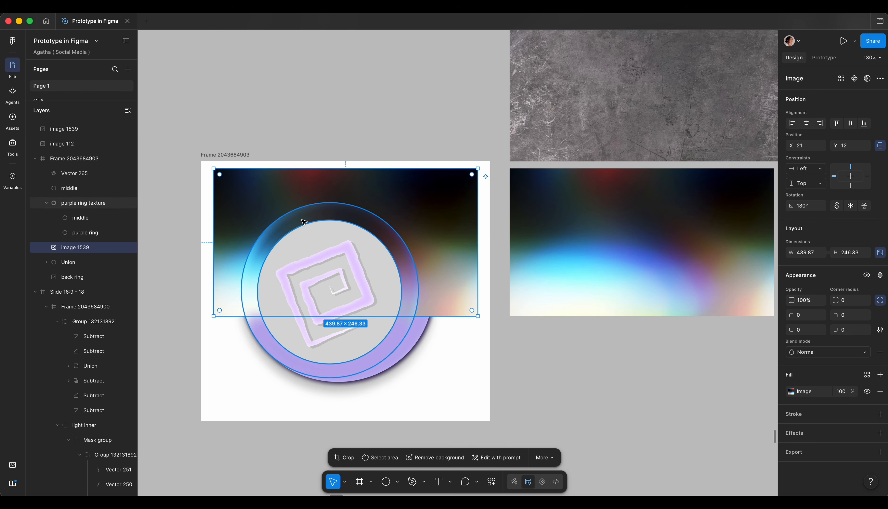
left_click_drag(435, 315, 435, 387)
left_click(62, 263, "shift")
right_click(62, 263)
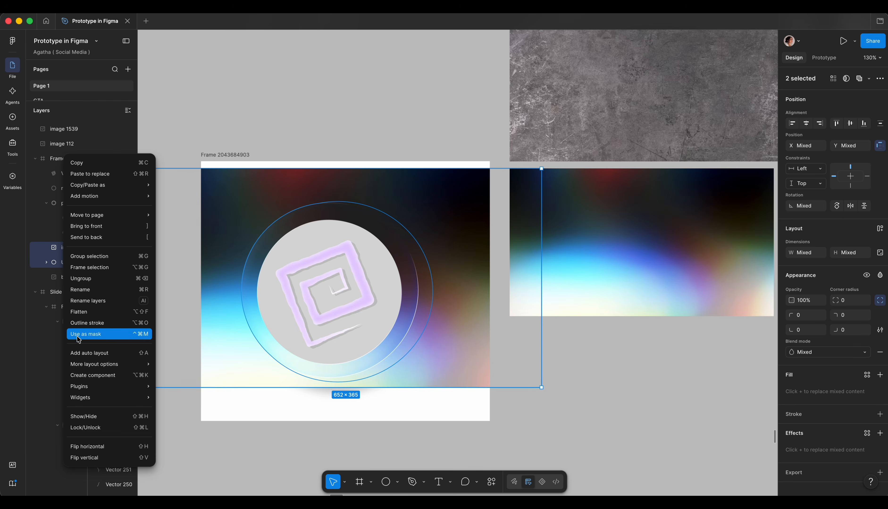
left_click(78, 335)
left_click(76, 247)
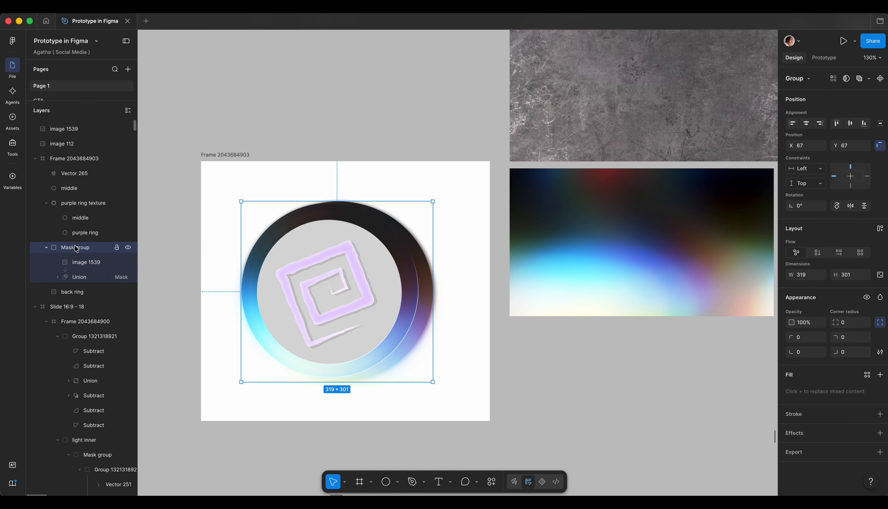
Step: Set the blend mode of the masked gradient image to Overlay
left_click(82, 262)
left_click(810, 352)
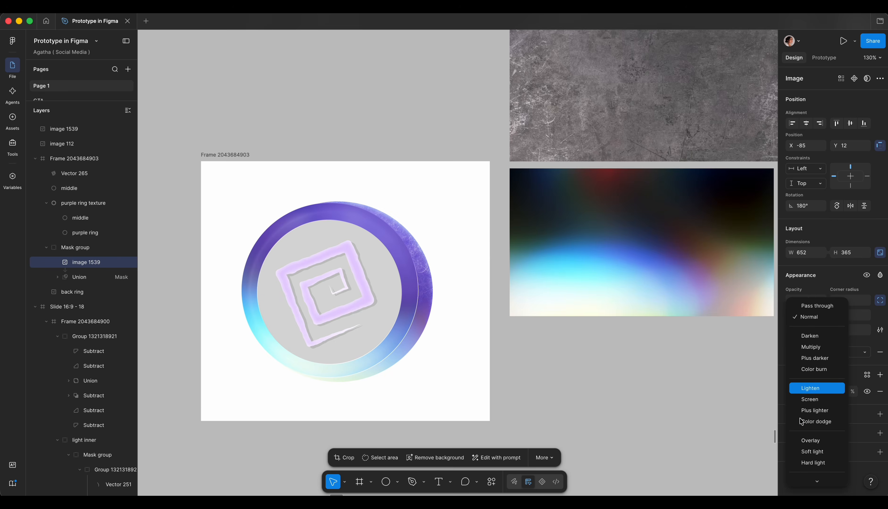
left_click(806, 439)
Step: Reposition the colorful gradient image within its crop so its light areas shift across the masked ring shapes
scroll(298, 246, "up", 3)
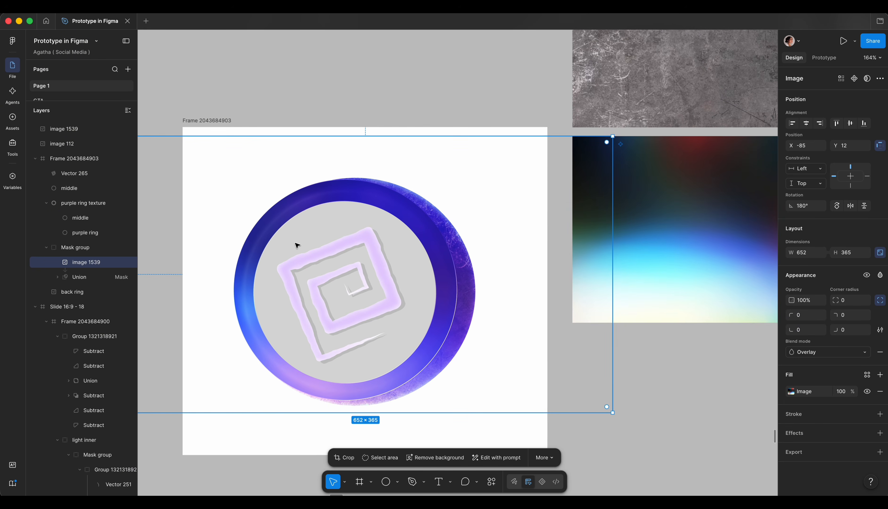
left_click_drag(276, 235, 352, 233)
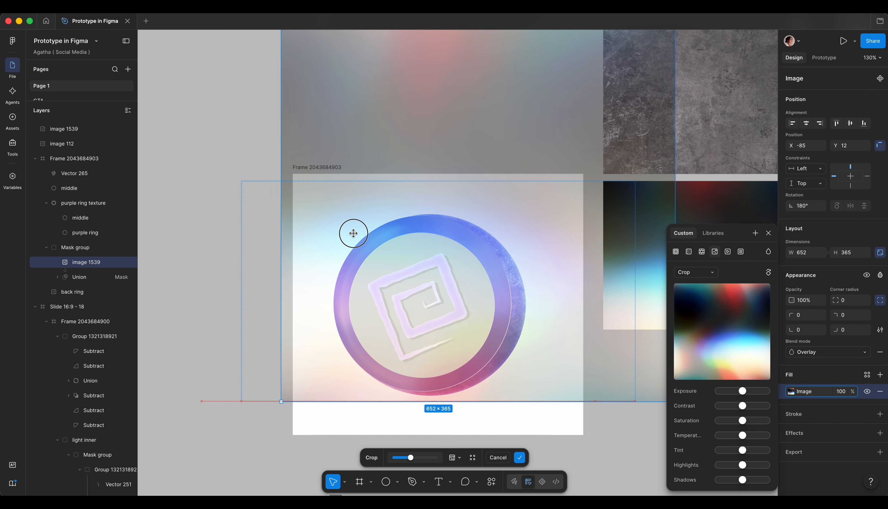
scroll(353, 234, "down", 3)
scroll(353, 234, "right", 1)
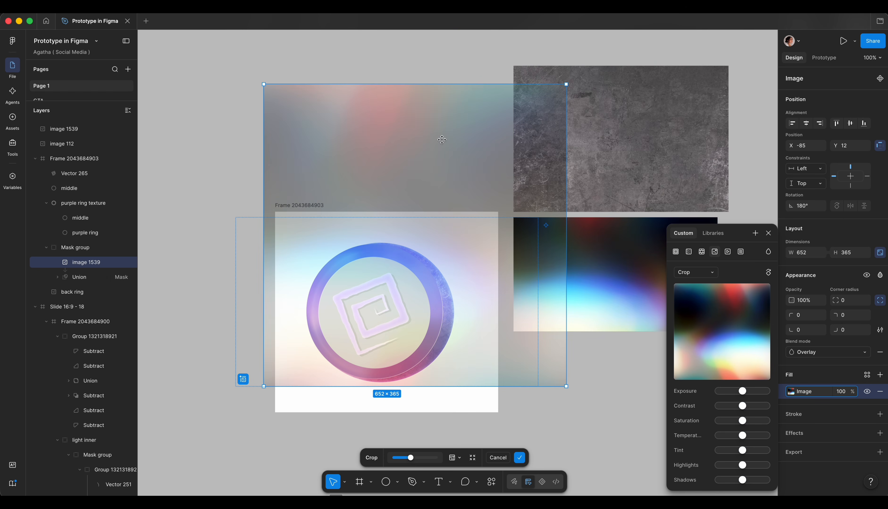
left_click_drag(343, 280, 376, 281)
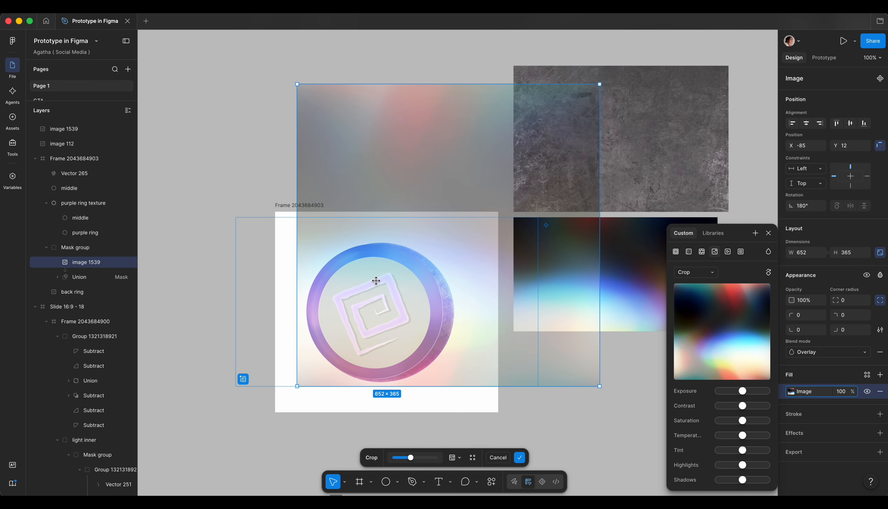
left_click(437, 423)
left_click(437, 424)
scroll(386, 359, "up", 5)
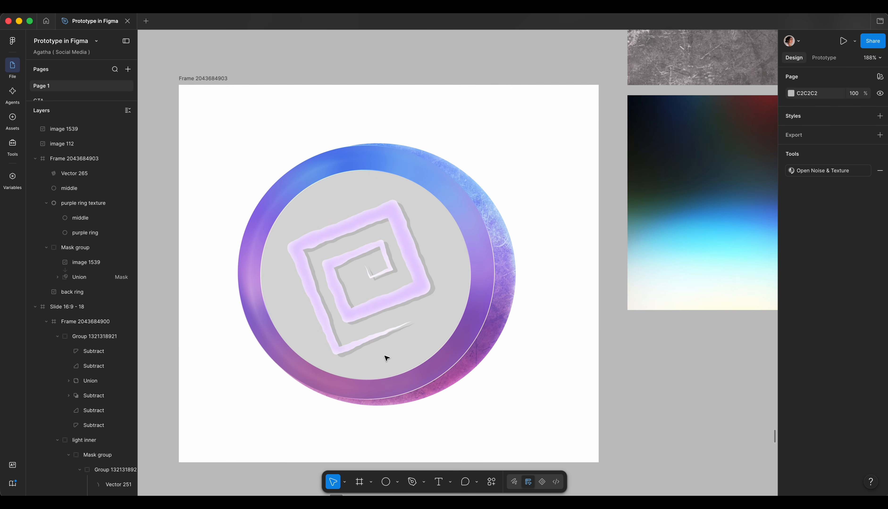
Step: Move the purple ring texture shape beneath the mask group and set its white fill's opacity to 5%
scroll(387, 358, "up", 2)
left_click(435, 389)
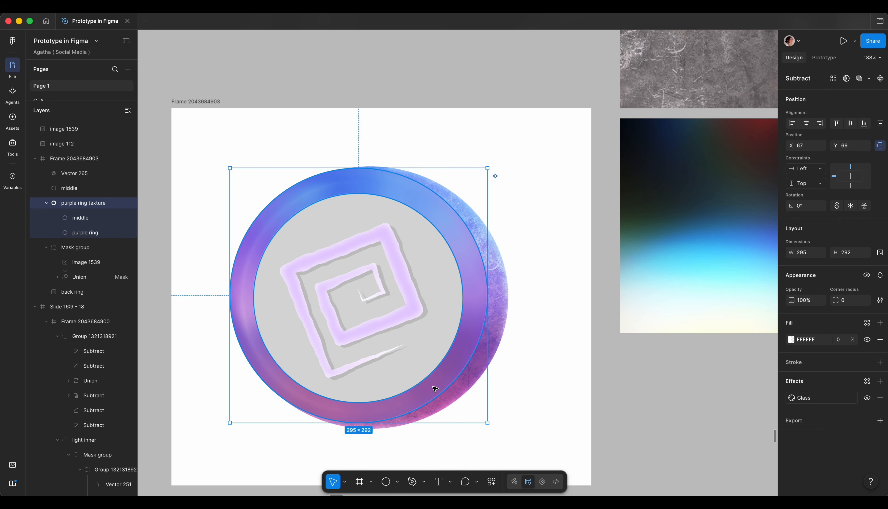
left_click_drag(71, 203, 68, 259)
left_click_drag(852, 340, 868, 349)
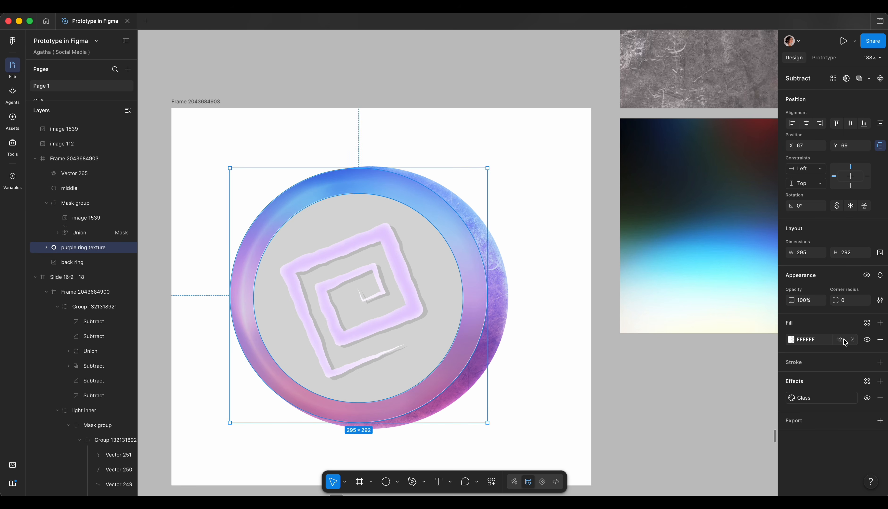
Step: Fill the middle ellipse with a radial gradient running from light purple E5CCFF to dark purple 431B6D
left_click(790, 339)
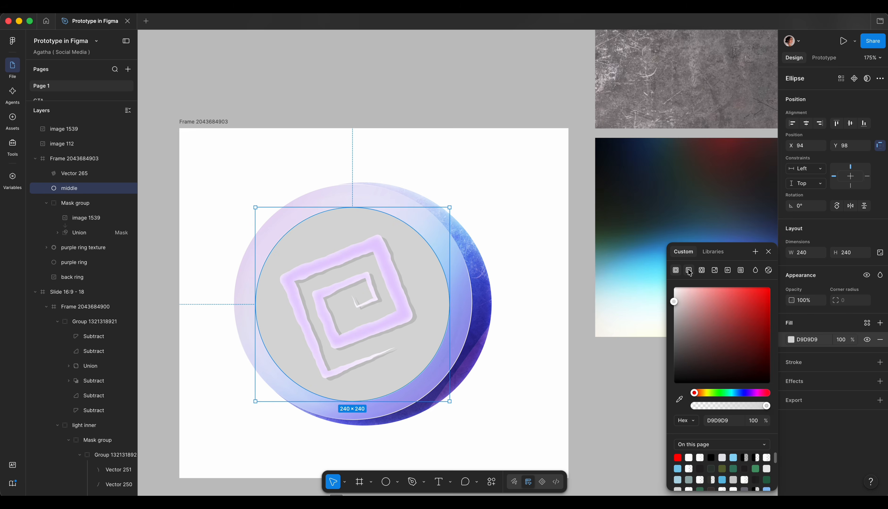
left_click(689, 271)
left_click(696, 291)
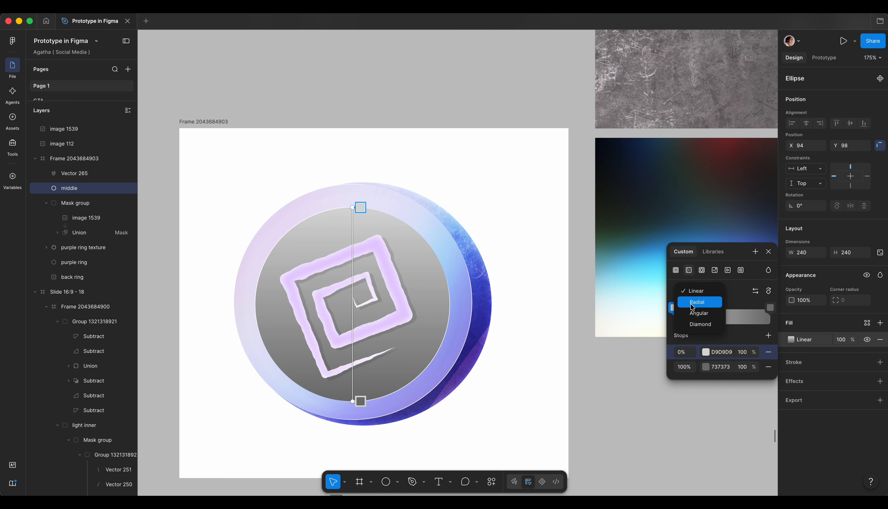
left_click(693, 305)
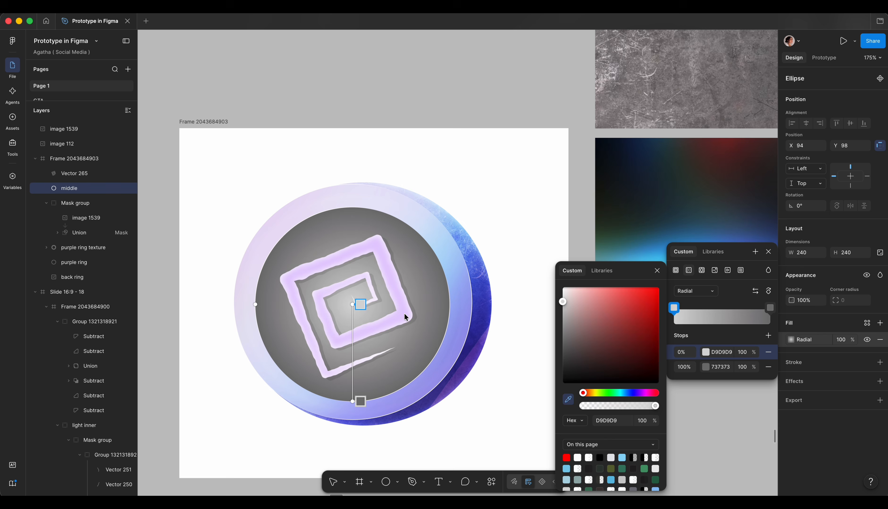
left_click(405, 314)
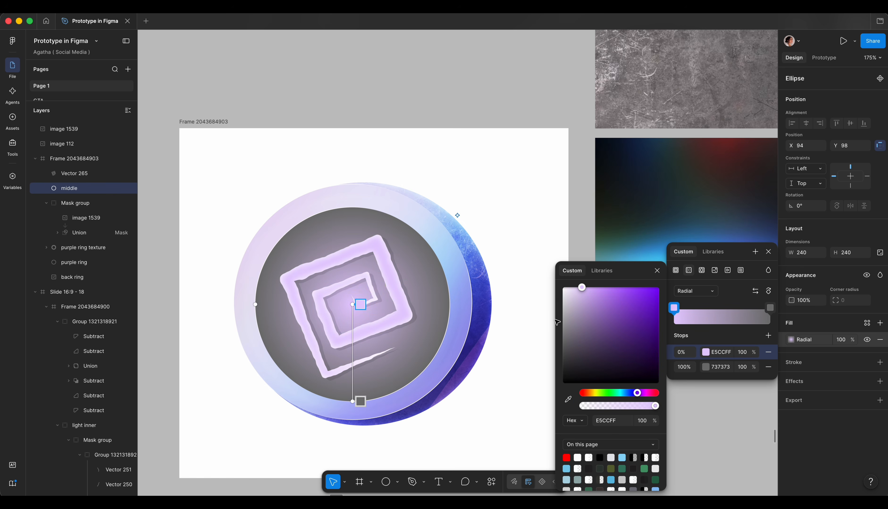
left_click(684, 367)
left_click(635, 343)
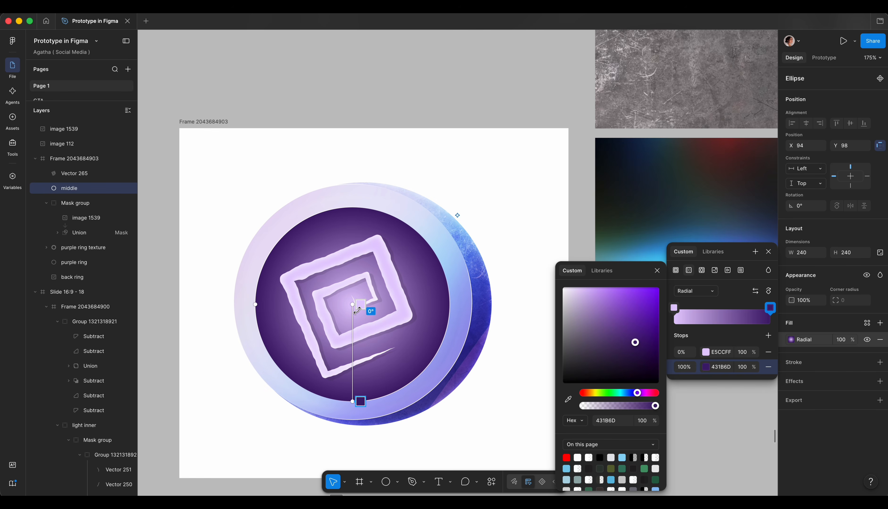
Step: Shift the radial gradient's light center to the middle ellipse's lower left and aim its dark end toward the upper right
left_click(351, 306)
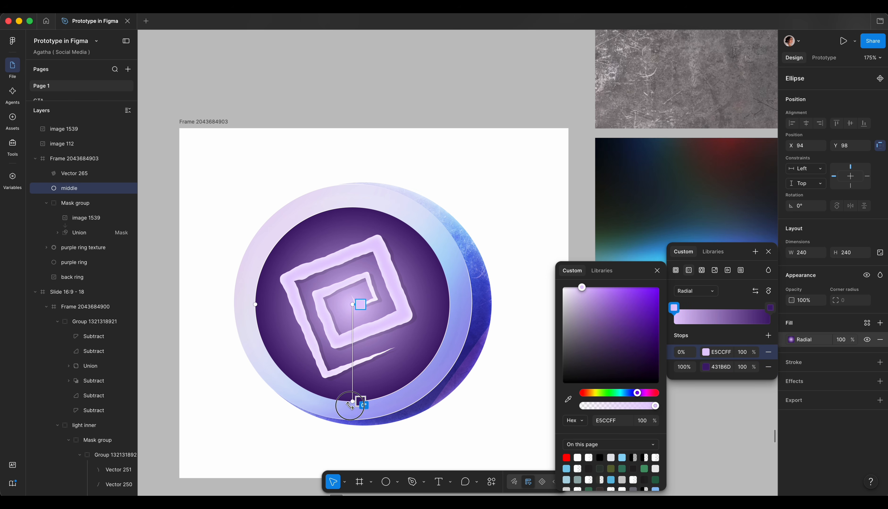
left_click_drag(350, 406, 410, 230)
left_click_drag(354, 306, 300, 358)
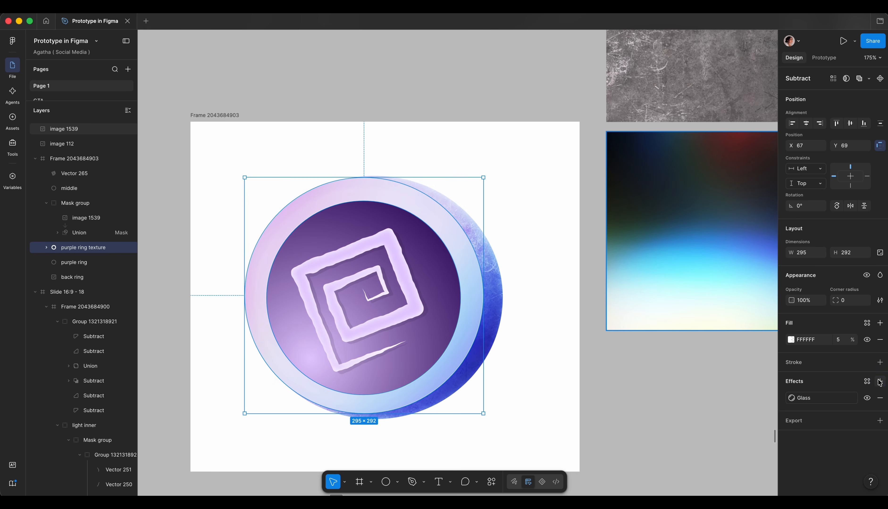
Step: Add a white inner shadow to the purple ring texture with 100% opacity and a blur of 2
left_click(879, 382)
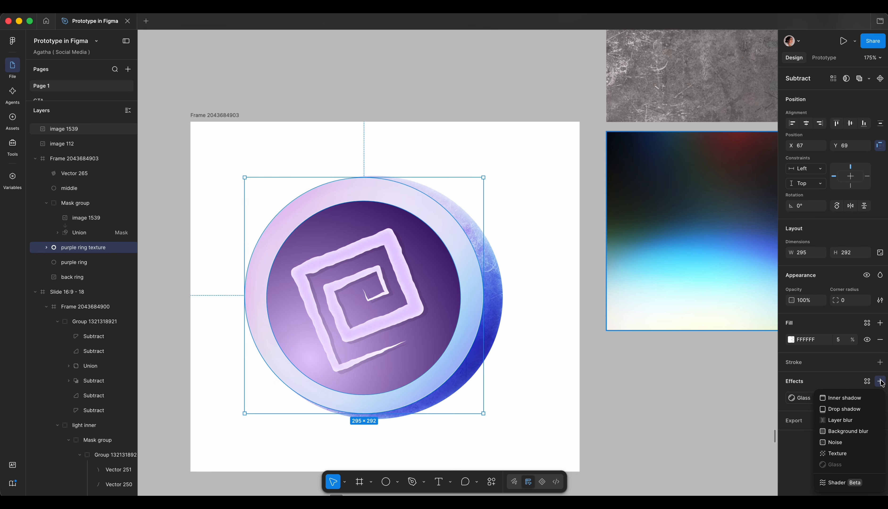
left_click(847, 397)
left_click(712, 478)
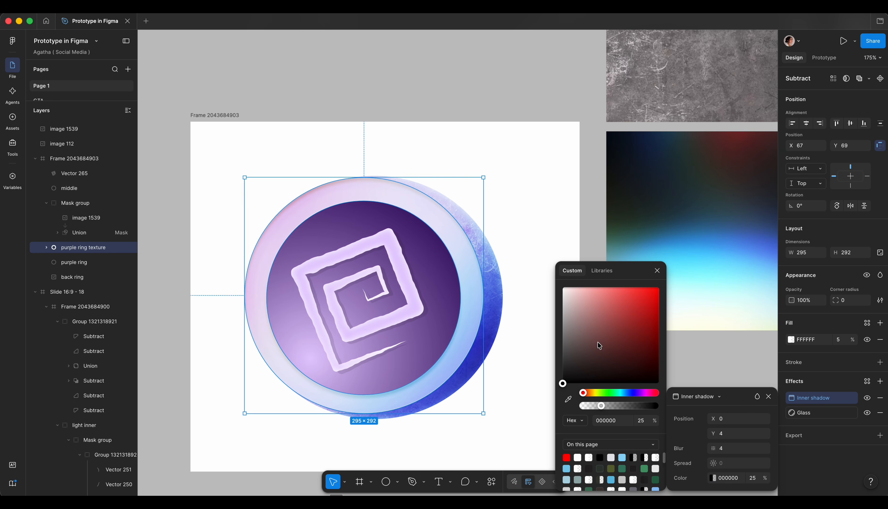
left_click(568, 399)
left_click_drag(765, 478, 882, 479)
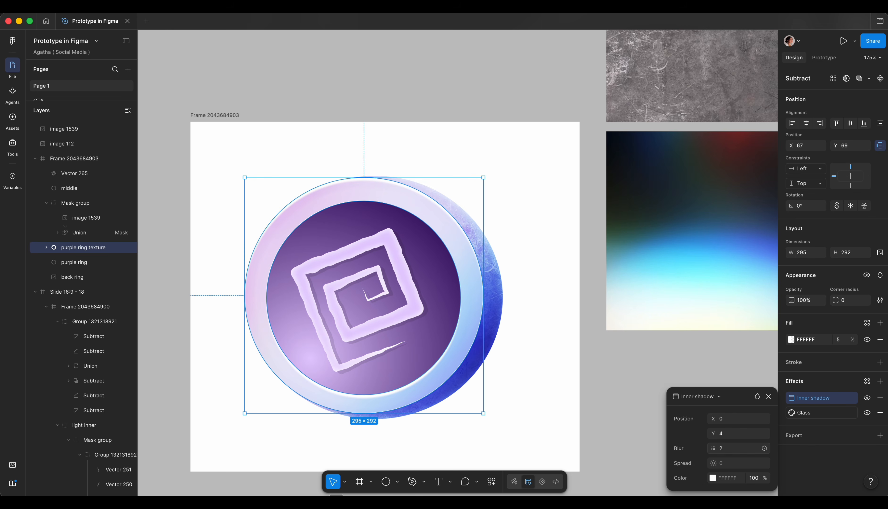
Step: Add a black drop shadow to the purple ring texture with a blur of 14 and 97% opacity
left_click(880, 382)
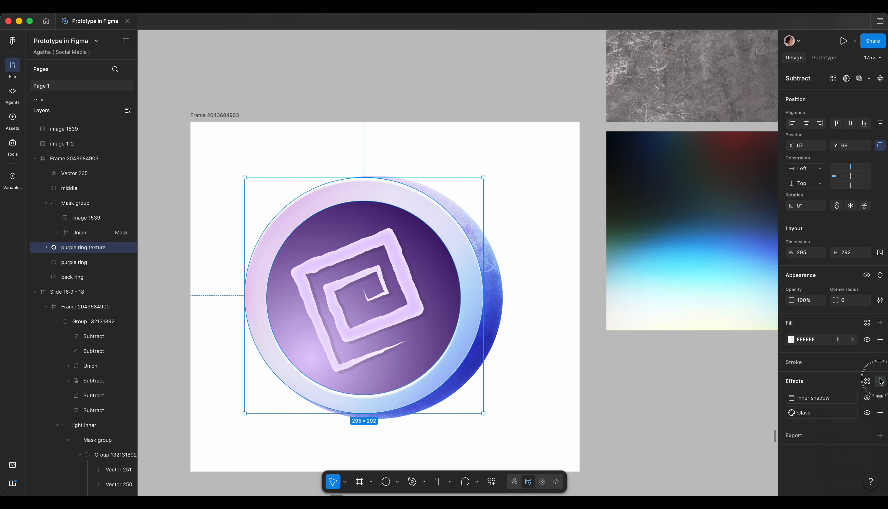
left_click(842, 409)
left_click_drag(738, 373, 697, 329)
left_click_drag(670, 382, 672, 383)
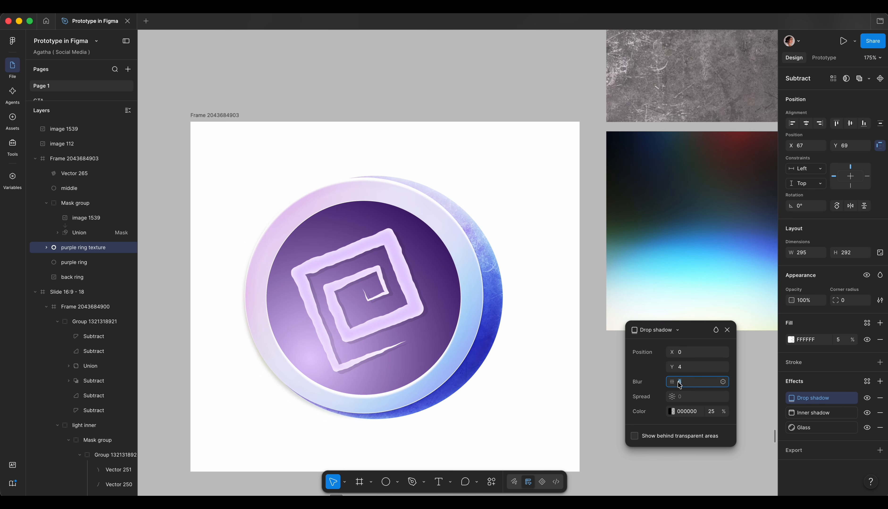
type("20")
key("Return")
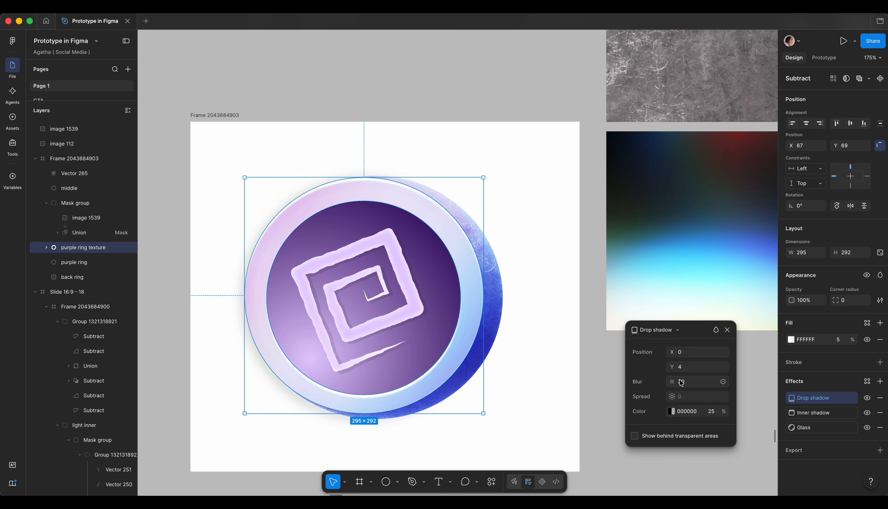
type("14")
key("Return")
scroll(460, 367, "up", 5)
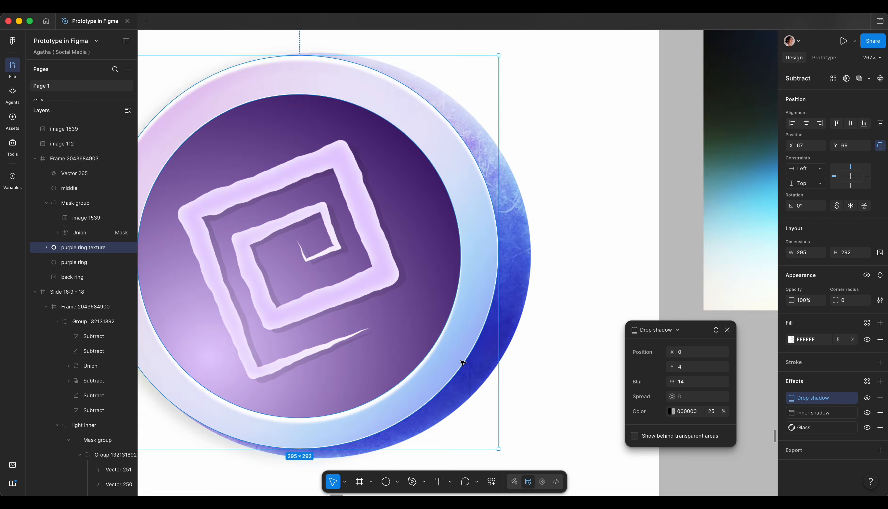
left_click_drag(725, 413, 753, 413)
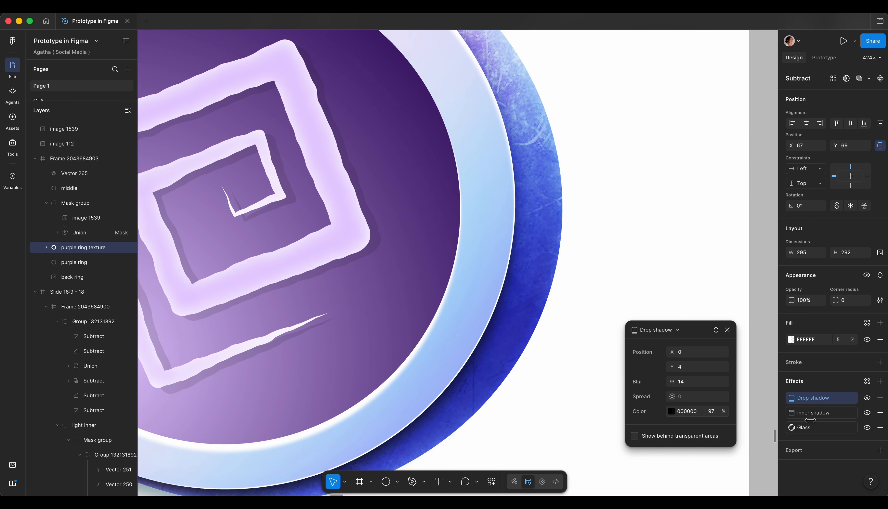
Step: Add an inner shadow to the middle ellipse with X and Y offsets of 8 and a blur of 20
scroll(557, 323, "down", 5)
left_click(80, 187)
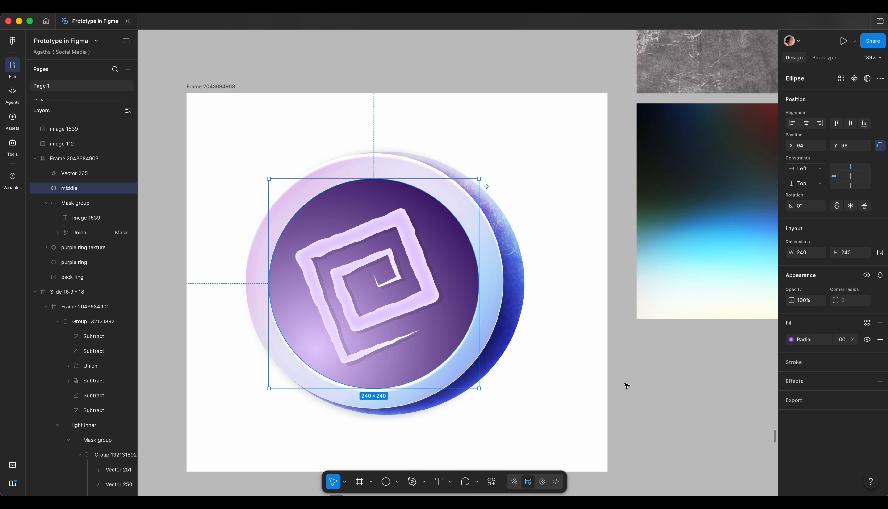
left_click(880, 381)
left_click(775, 397)
left_click(735, 422)
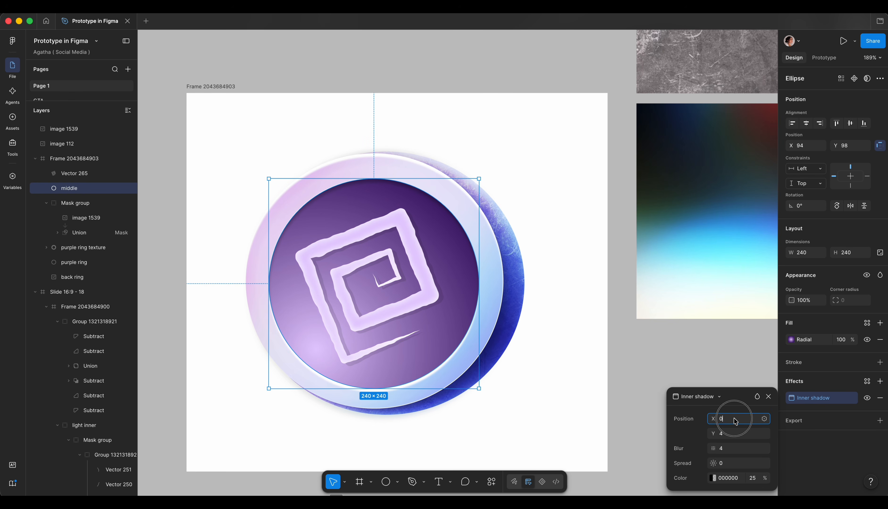
type("8")
left_click(738, 436)
type("8")
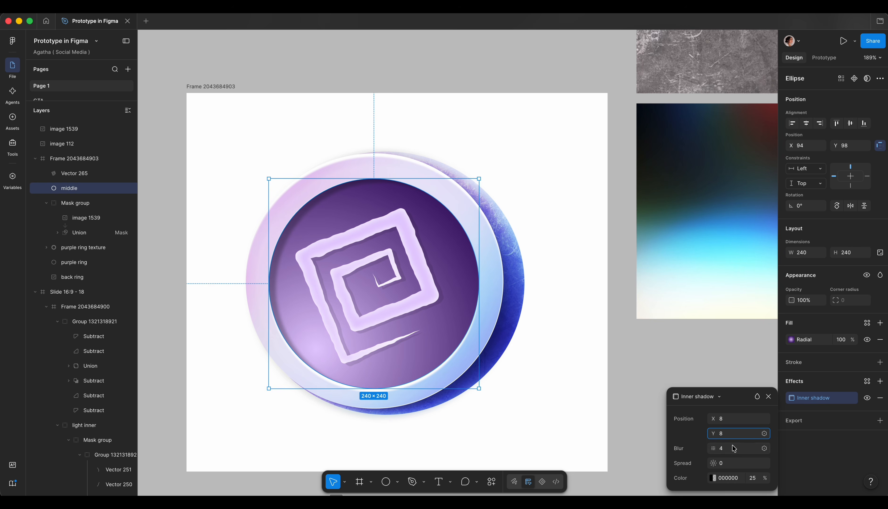
left_click(735, 448)
type("20")
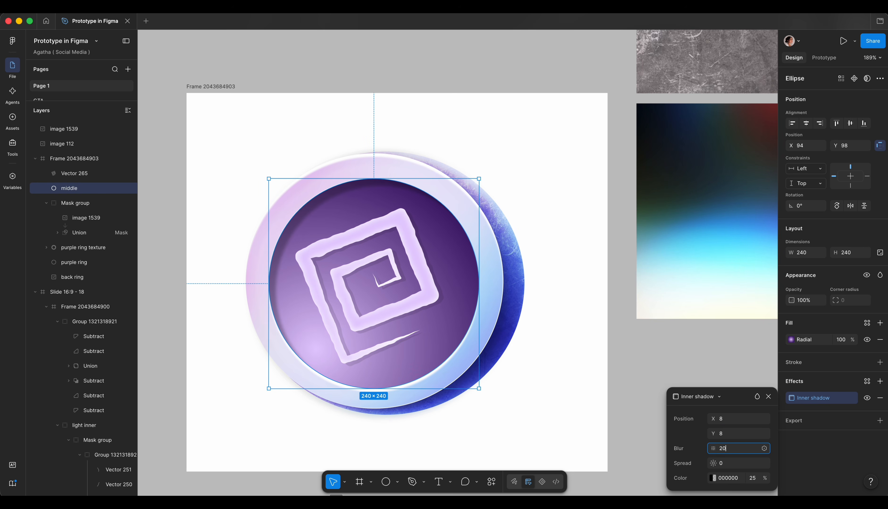
Step: Set the middle ellipse's inner shadow color to bright violet 7E00FF at 30% opacity
left_click(712, 478)
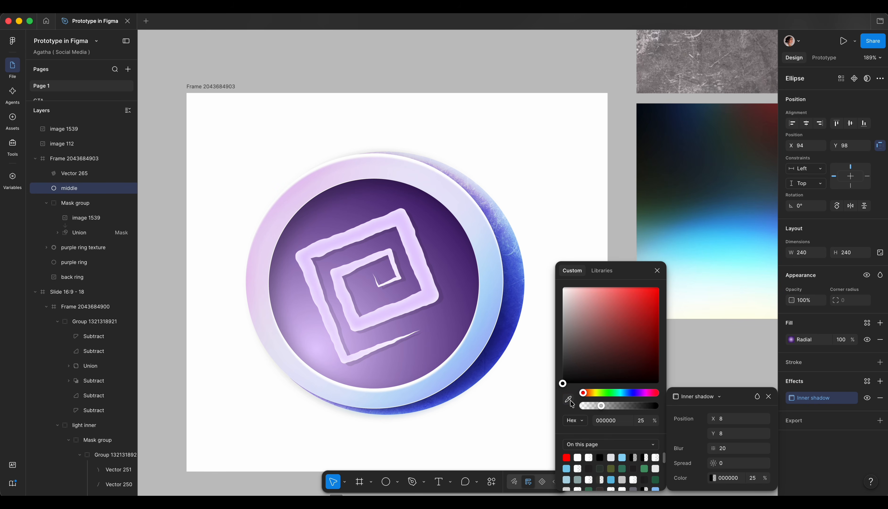
left_click(360, 204)
left_click_drag(613, 330, 680, 260)
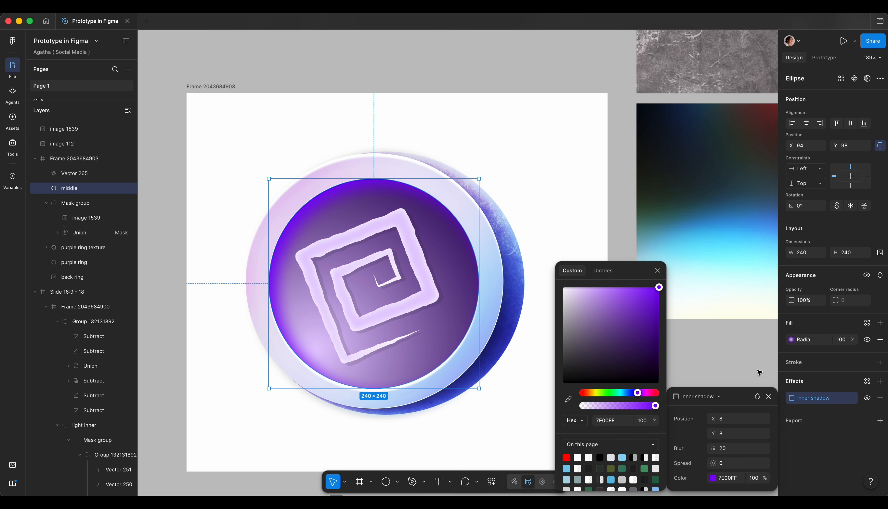
left_click_drag(765, 478, 680, 470)
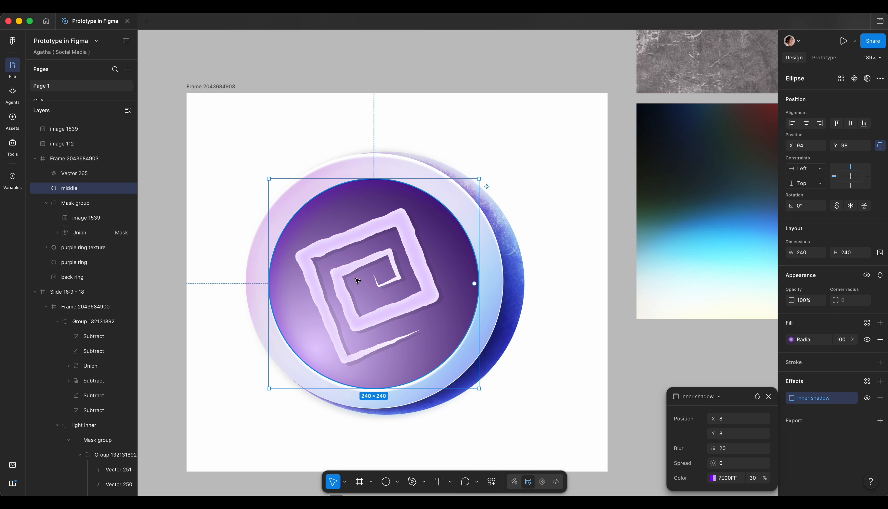
Step: Add a second inner shadow to the middle ellipse with X and Y offsets of 8 and a blur of 20
left_click(880, 382)
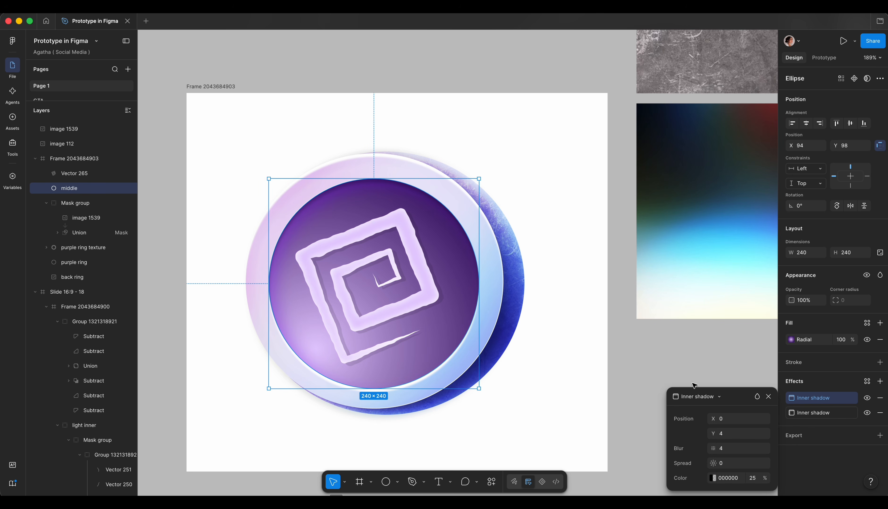
left_click(733, 433)
left_click(720, 434)
type("8")
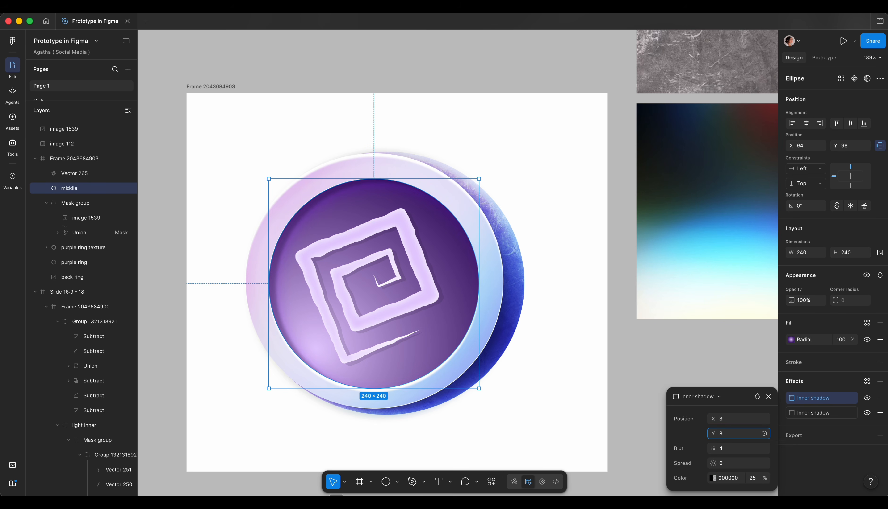
left_click(727, 451)
type("20")
key("Return")
Step: Color the second inner shadow dark violet 390274 and set it to Multiply at 50% opacity
left_click(712, 478)
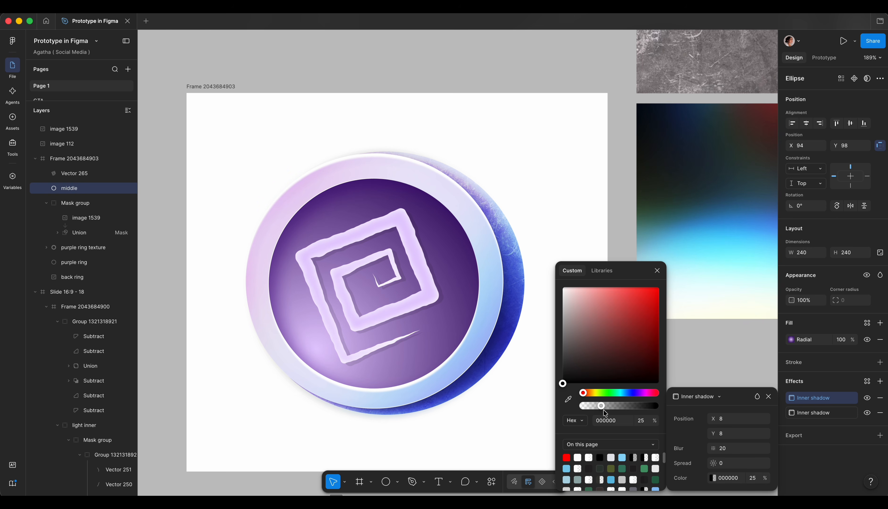
left_click(568, 399)
left_click(471, 255)
left_click_drag(650, 338, 656, 339)
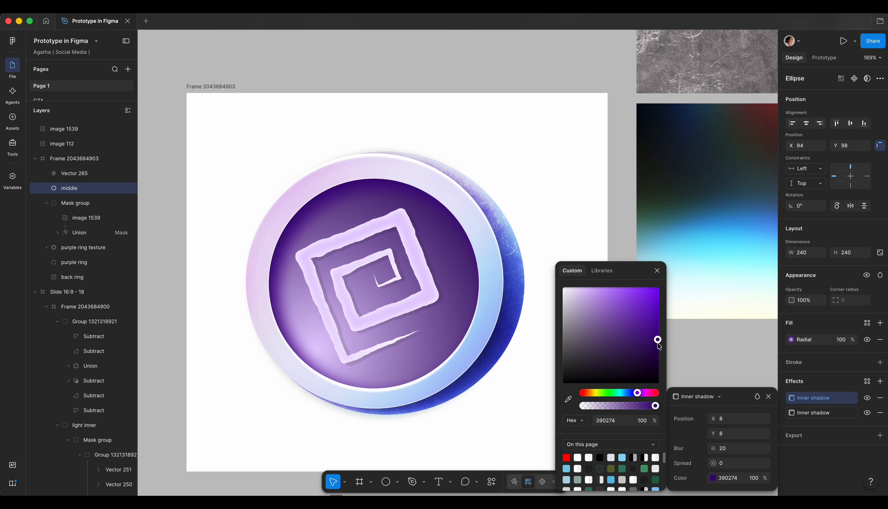
left_click(757, 396)
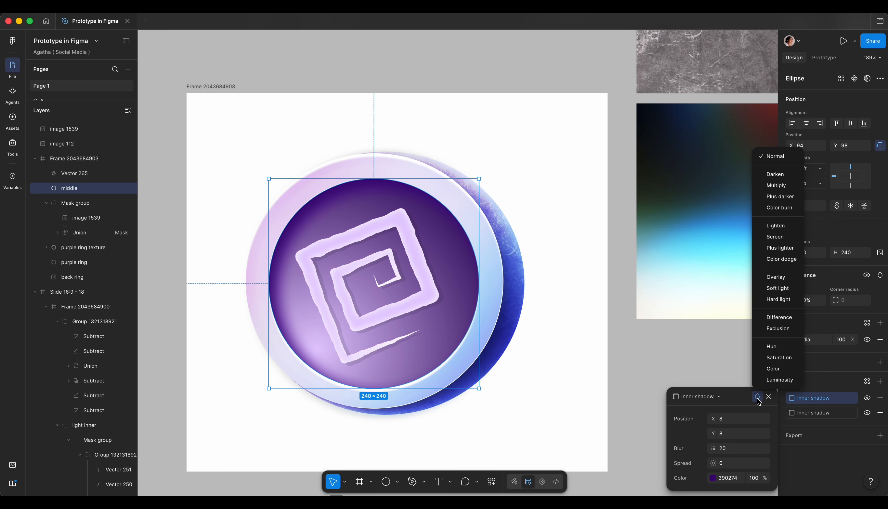
left_click(775, 186)
left_click_drag(765, 478, 728, 476)
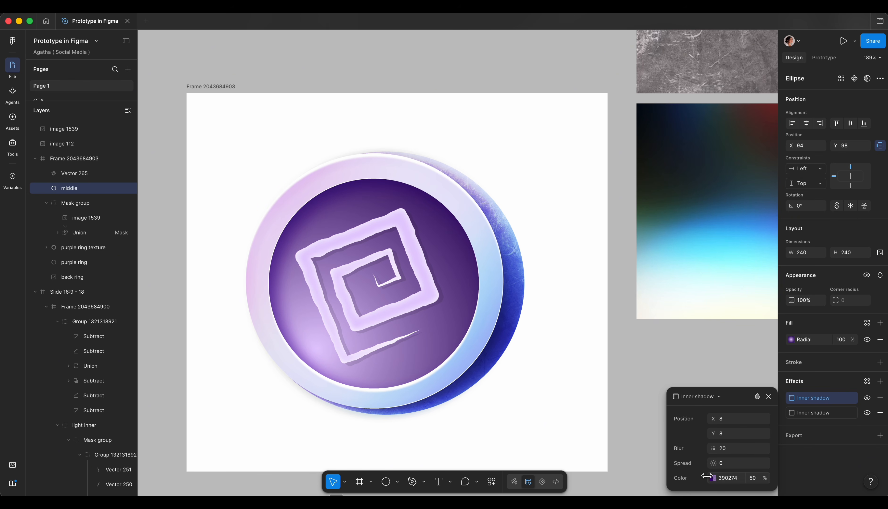
Step: Blend the middle ellipse's 7E00FF inner shadow as Plus lighter in a softer violet, and set the 390274 shadow's opacity to 39%
left_click(810, 413)
left_click(757, 397)
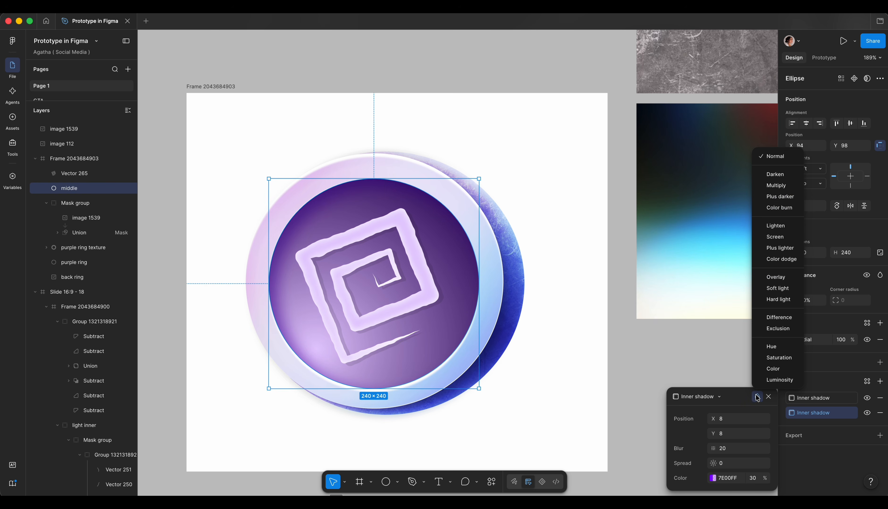
left_click(775, 249)
left_click(713, 478)
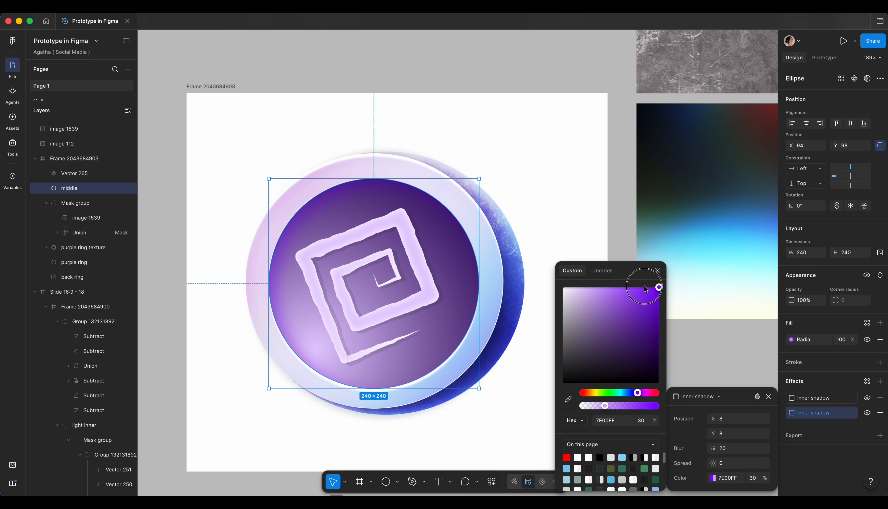
left_click_drag(643, 287, 614, 286)
left_click(809, 398)
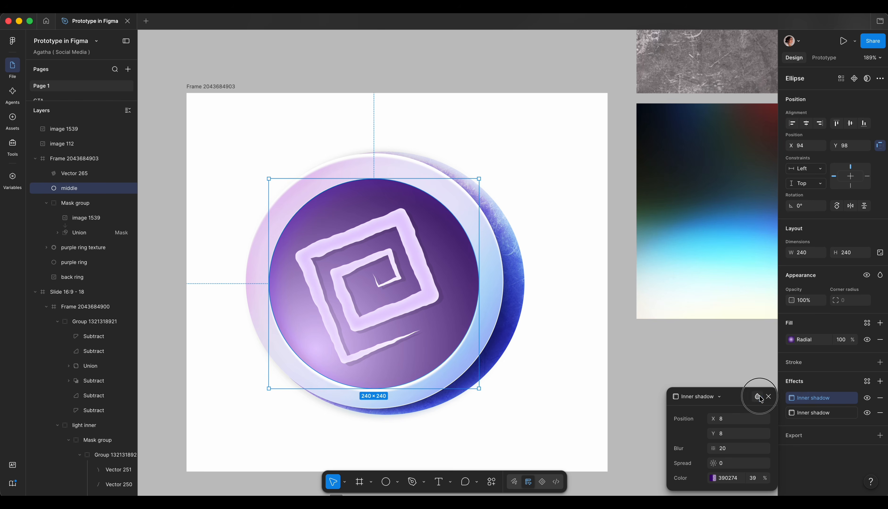
left_click(760, 399)
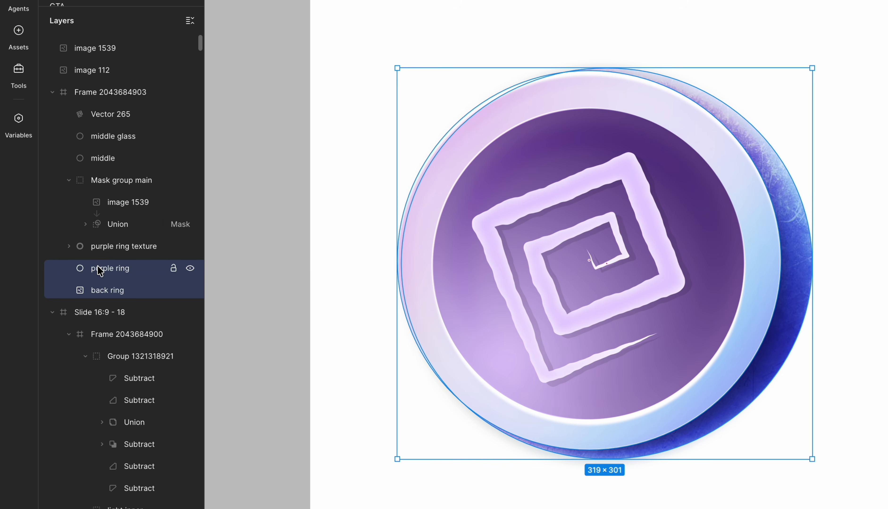
Step: Duplicate the purple ring and back ring and move both copies outside the frame
key("ctrl+d")
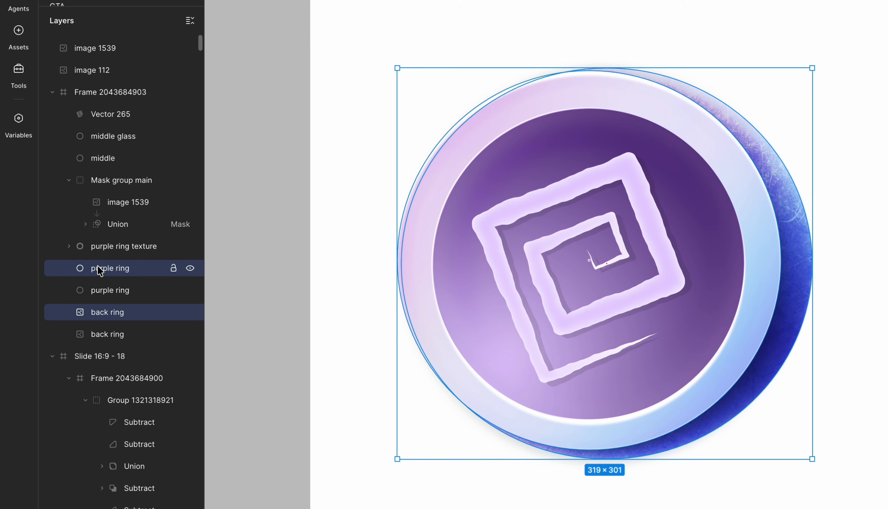
scroll(603, 343, "down", 5)
left_click_drag(644, 359, 346, 60)
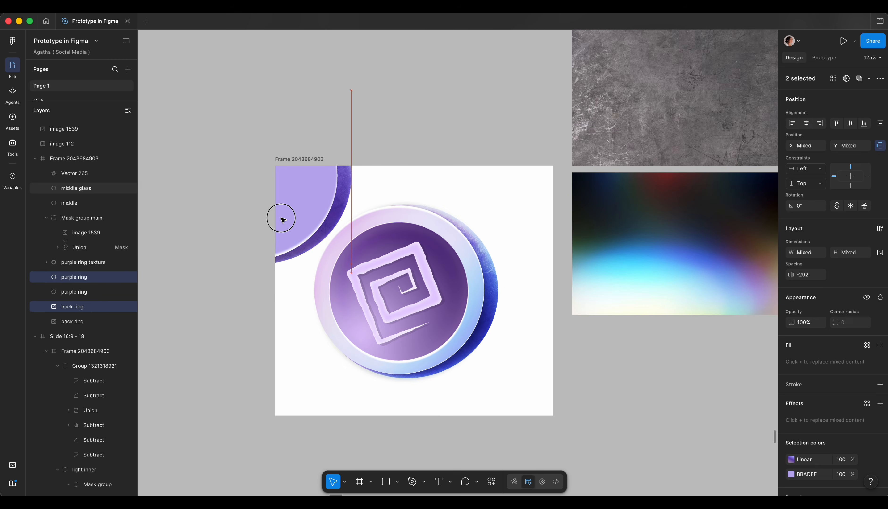
scroll(236, 139, "up", 3)
scroll(236, 140, "left", 2)
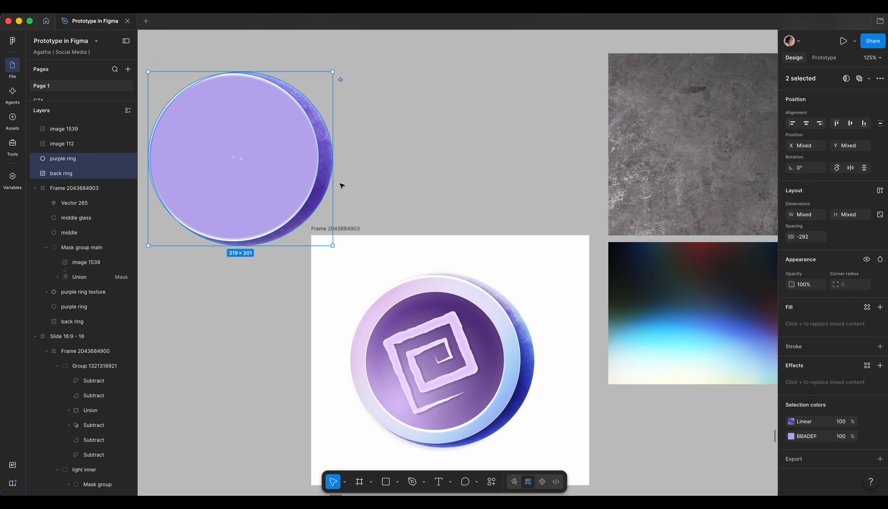
Step: Unite the two copied rings into a single shape and remove its effects
left_click(859, 78)
left_click(880, 382)
left_click(879, 382)
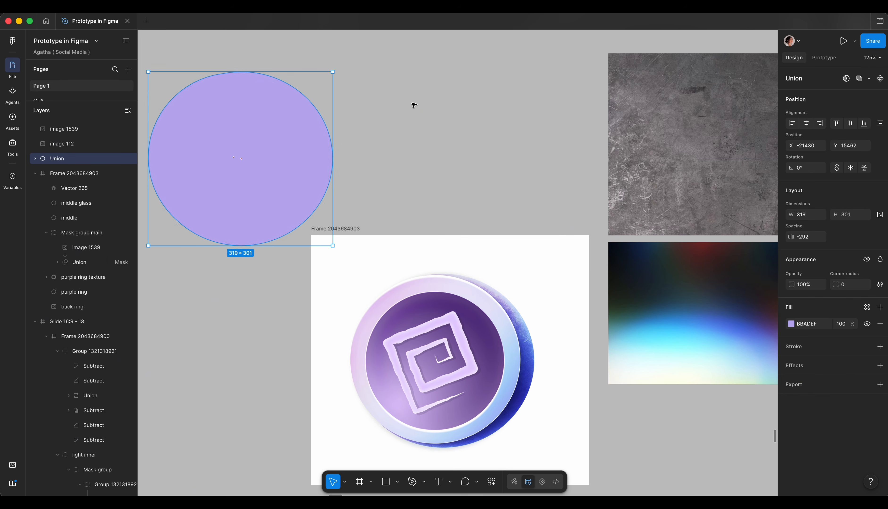
Step: Move the united shape back into the frame so it exactly covers the badge
left_click(412, 103)
scroll(240, 135, "down", 2)
left_click_drag(240, 135, 416, 319)
Step: Draw a rectangle about 194 by 101 over the badge's upper left and rotate it to about -55°
scroll(426, 321, "up", 5)
key("r")
mouse_move(246, 105)
left_mouse_down()
mouse_move(472, 224)
mouse_move(472, 233)
left_mouse_up()
mouse_move(472, 99)
left_mouse_down()
mouse_move(508, 190)
mouse_move(489, 237)
left_mouse_up()
left_click_drag(489, 199, 487, 204)
left_click(790, 369)
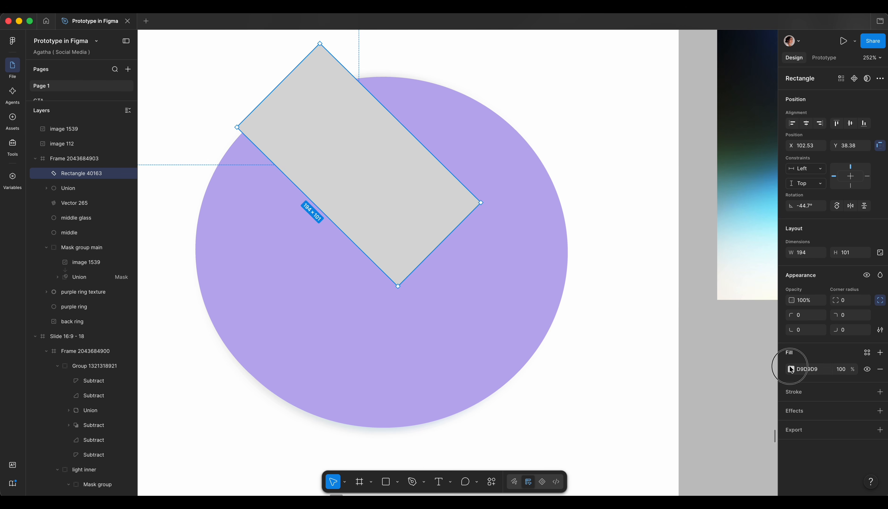
left_click_drag(674, 300, 665, 282)
left_click_drag(371, 206, 330, 198)
left_click_drag(445, 196, 435, 218)
Step: Fill the rectangle with a linear gradient from white FFFFFF to muted purple A292AF at 0% opacity
left_click(686, 272)
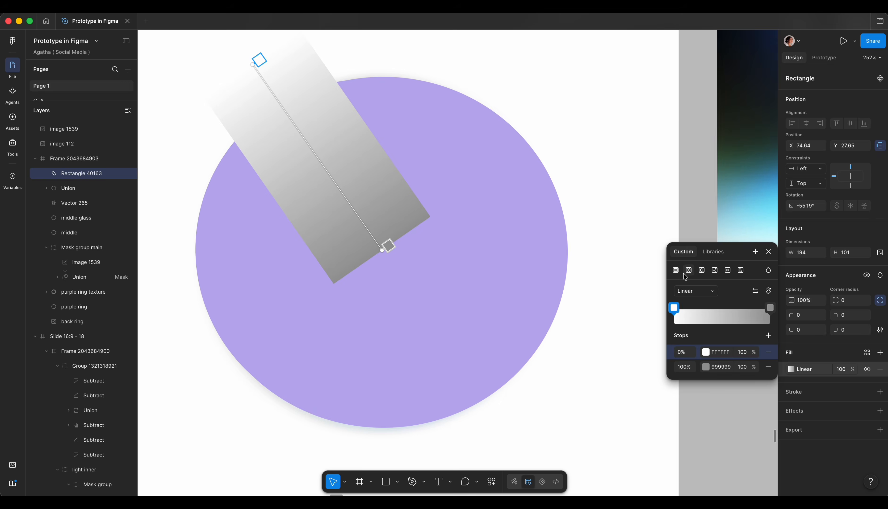
left_click(742, 367)
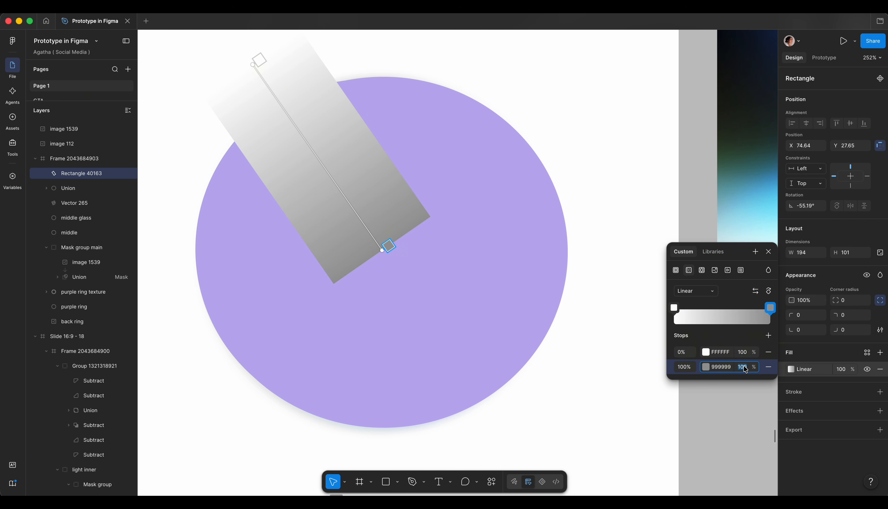
type("0")
key("Return")
scroll(388, 257, "down", 3)
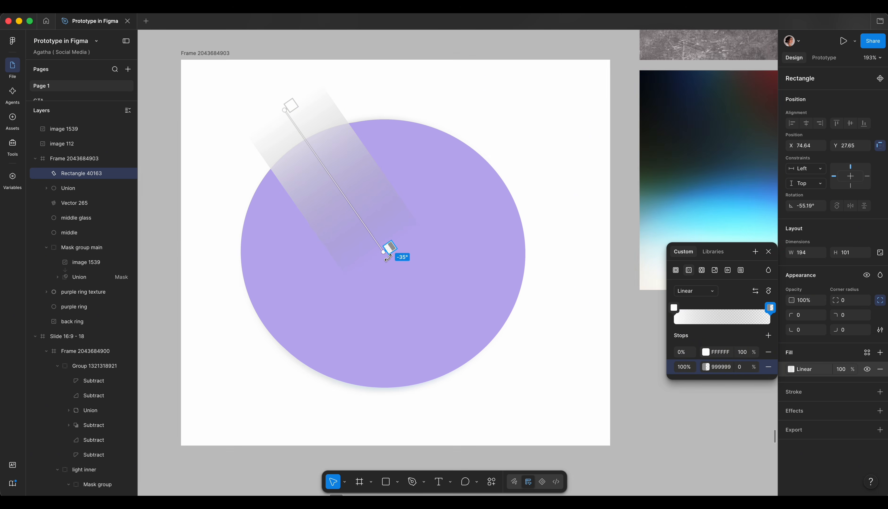
left_click(713, 368)
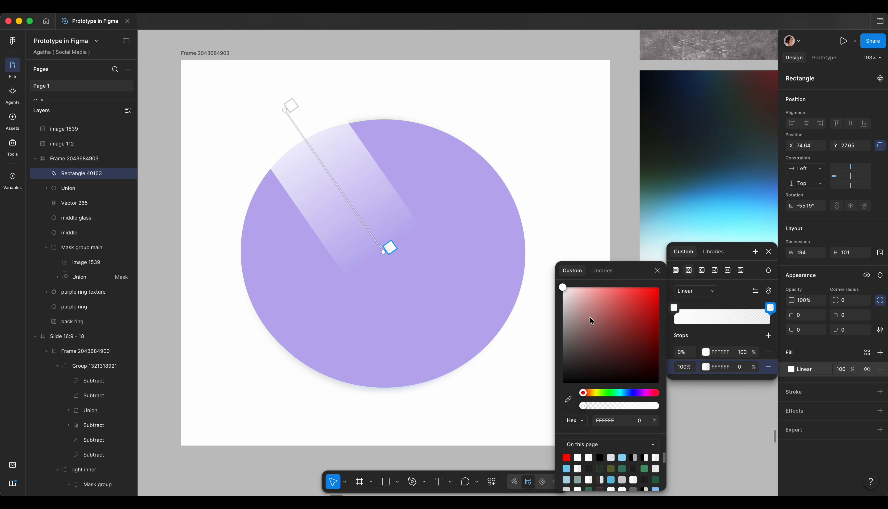
left_click_drag(563, 343, 580, 324)
key("Escape")
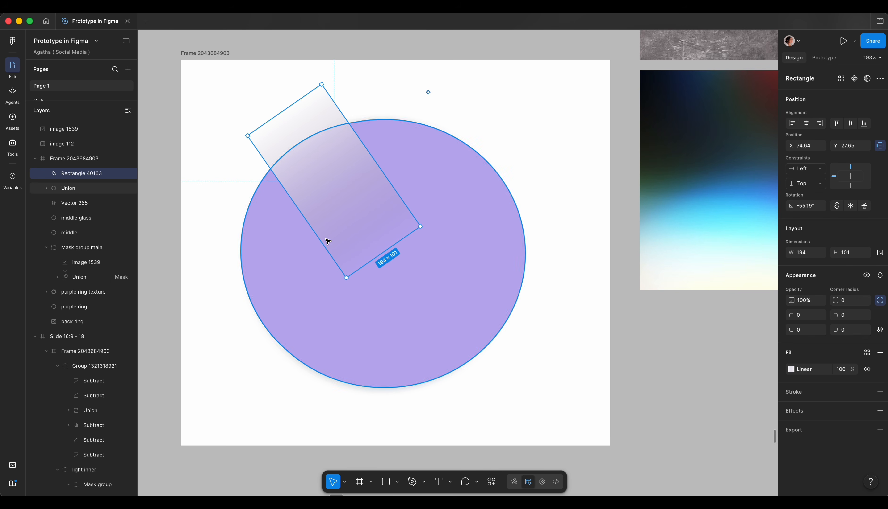
Step: Mask the rectangle with the united ring shape and rename the mask group "lights"
left_click(65, 191, "shift")
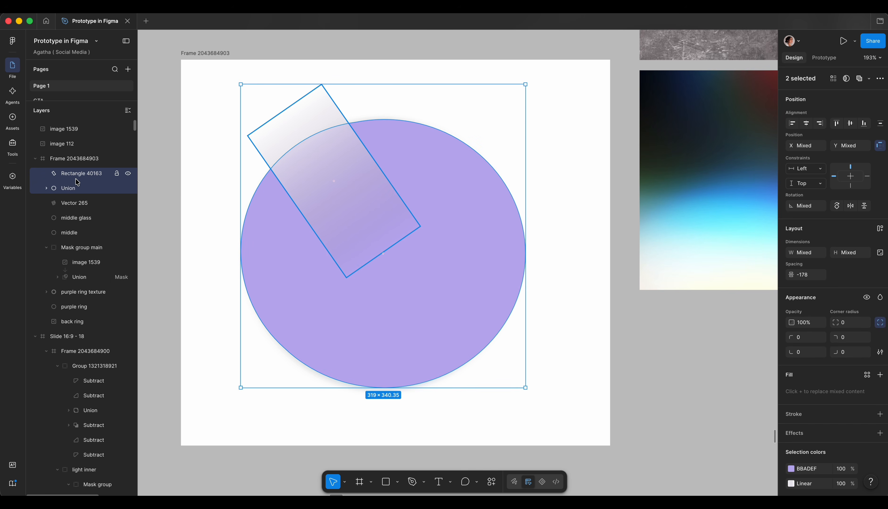
right_click(73, 189)
left_click(100, 335)
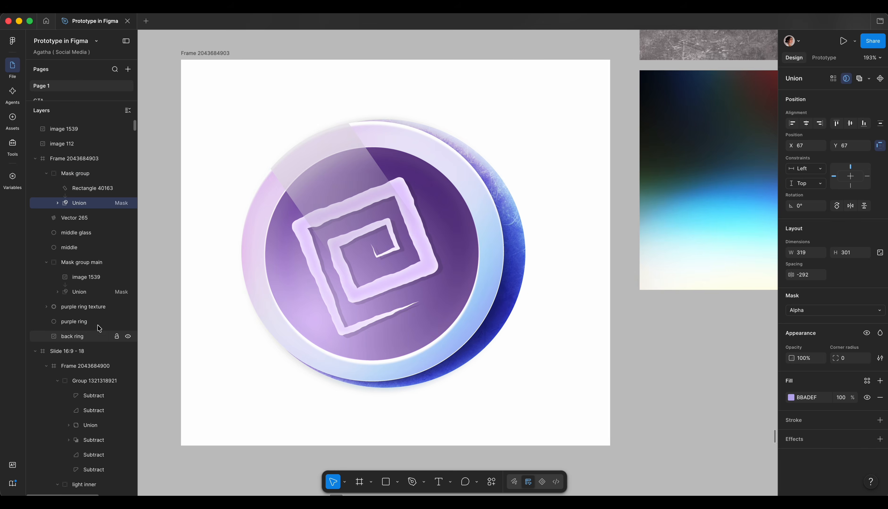
double_click(74, 173)
type("l")
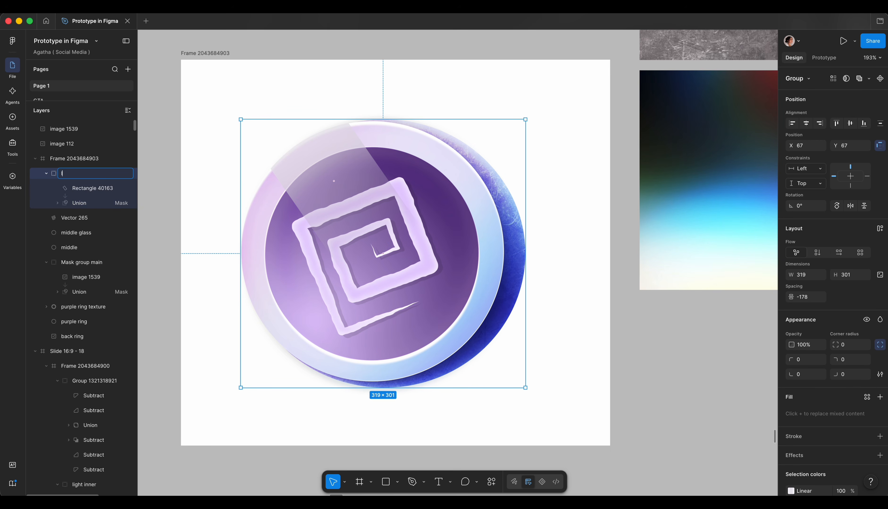
type("ights")
Step: Extend the transparent end of the light rectangle's gradient toward the center of the spiral
left_click_drag(367, 198, 373, 222)
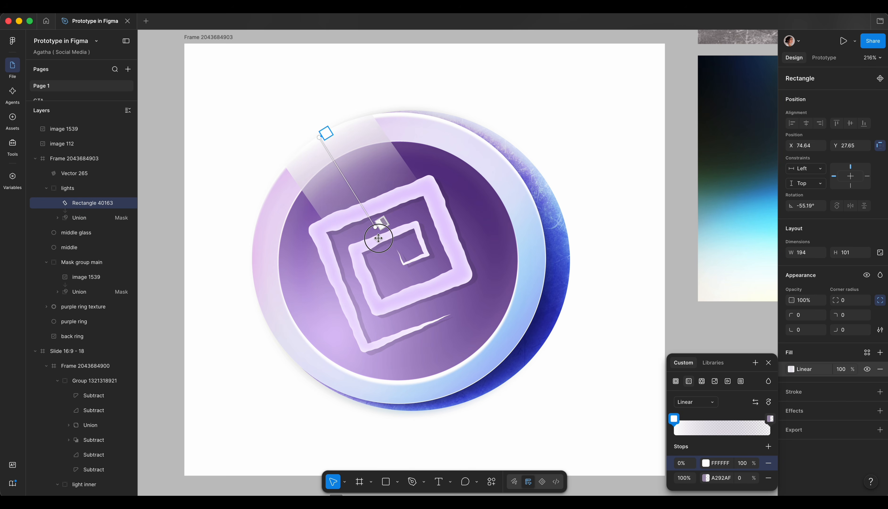
left_click_drag(378, 239, 382, 247)
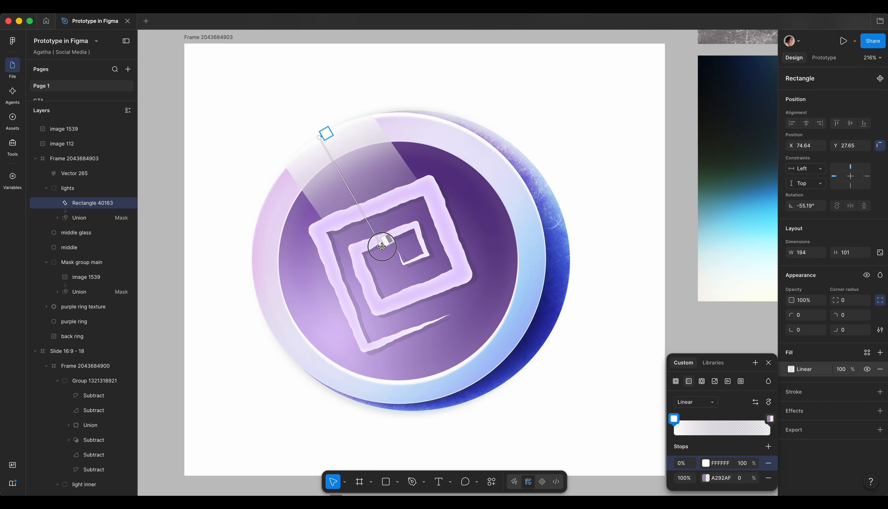
scroll(384, 246, "down", 3)
left_click(282, 240)
Step: Narrow the light rectangle to about 56 and tilt it to about -57.5°
double_click(352, 210)
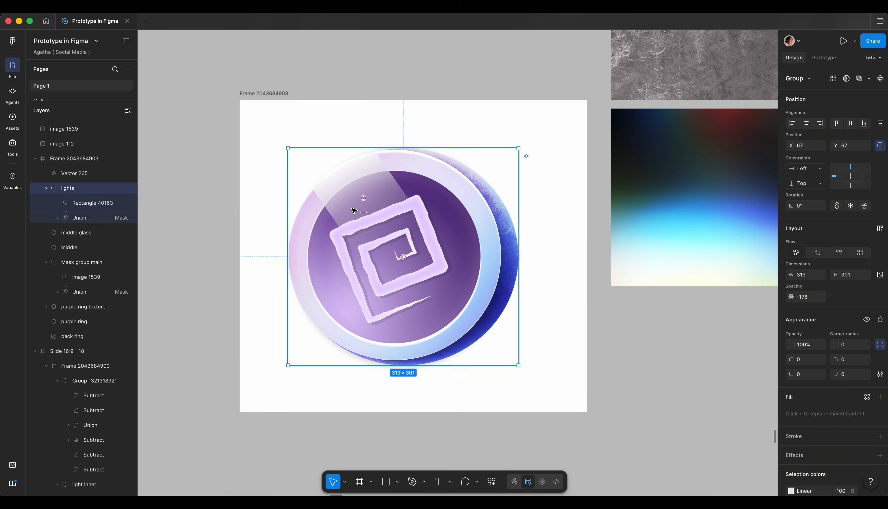
left_click_drag(332, 215, 363, 201)
left_click_drag(389, 191, 383, 209)
left_click_drag(431, 256, 427, 260)
scroll(371, 228, "down", 2)
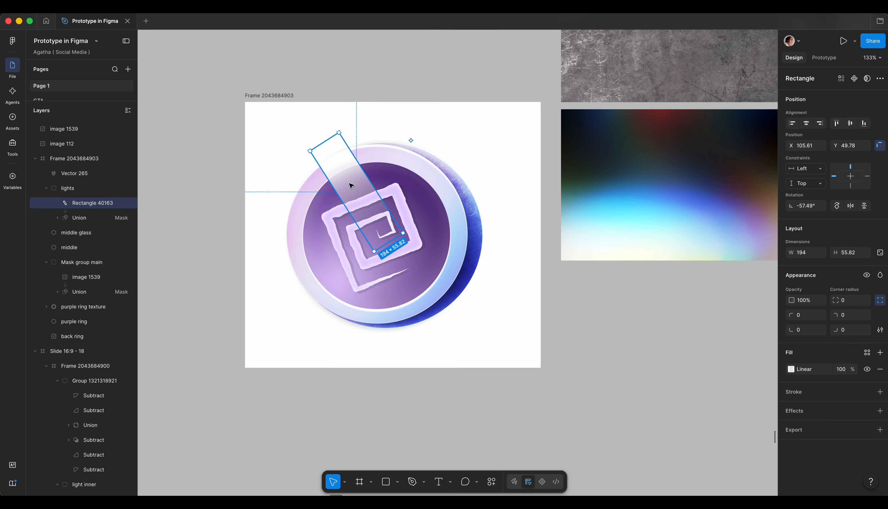
Step: Duplicate the light rectangle as a thin parallel streak beside it and set both gradient fills to Lighten
key("ctrl+d")
left_click_drag(351, 186, 344, 180)
scroll(343, 180, "up", 3)
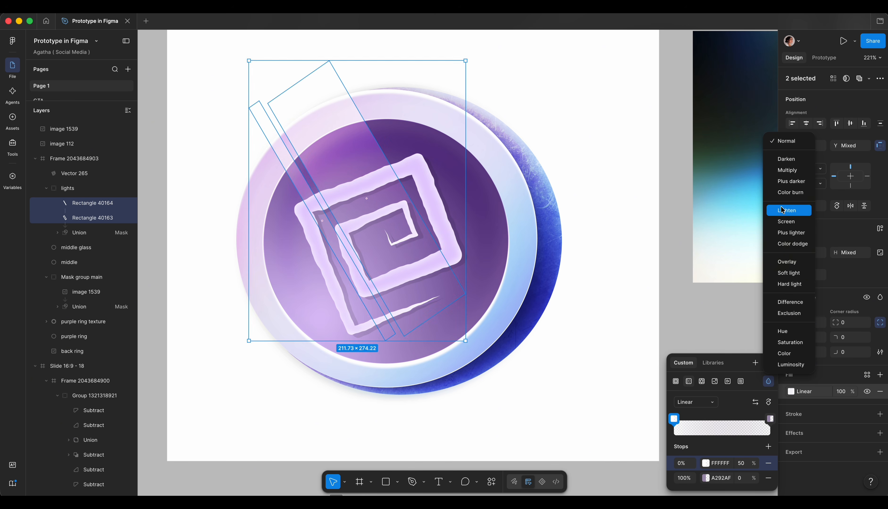
left_click(783, 210)
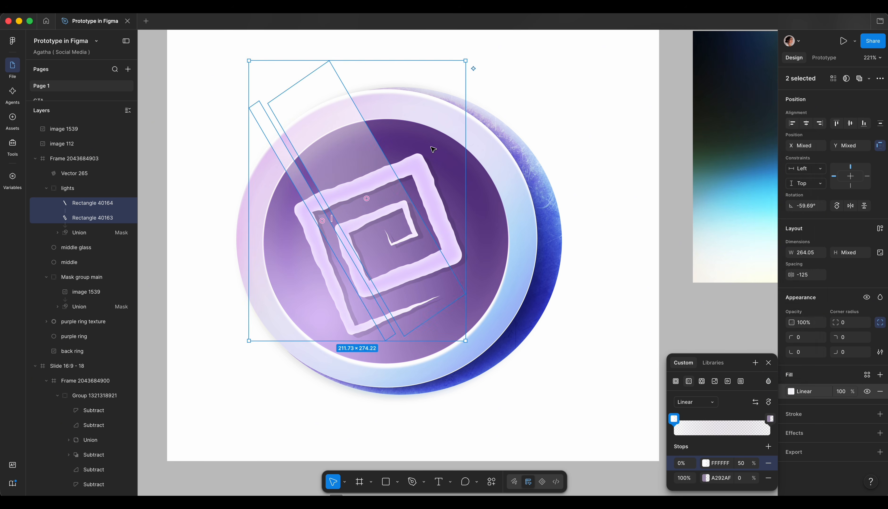
Step: Duplicate the wider light rectangle and stretch the copy on both sides to about 264 by 250
left_click(306, 150)
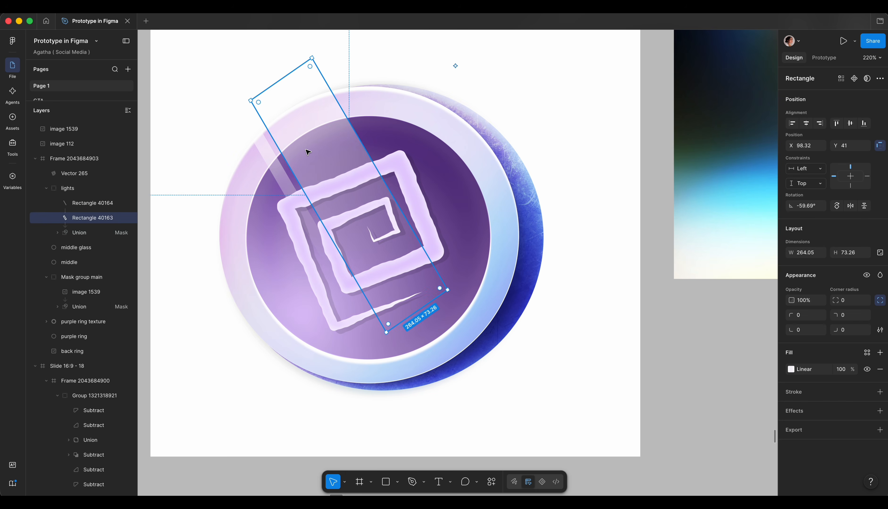
key("super+d")
scroll(307, 152, "down", 3)
left_click_drag(298, 171, 247, 206)
left_click_drag(403, 155, 440, 149)
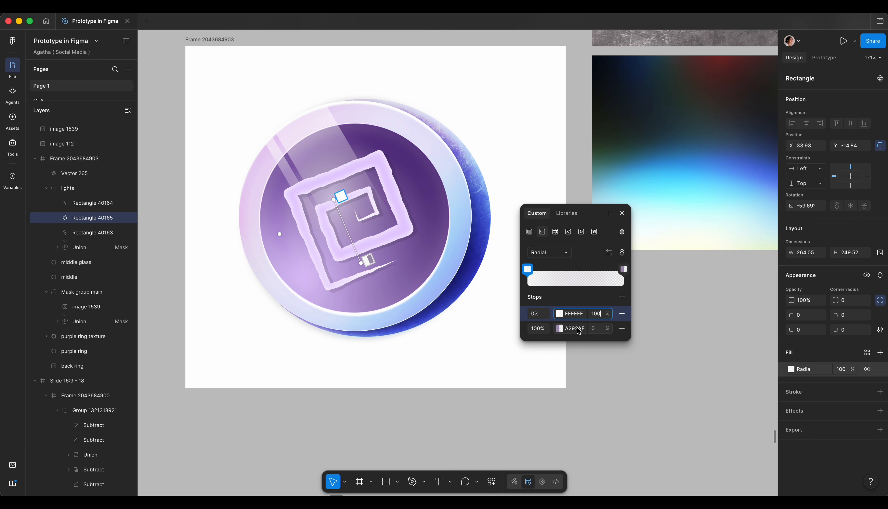
Step: Center the enlarged copy's radial gradient on the disc's upper left and spread its transparent end past the ring's left edge
left_click(594, 330)
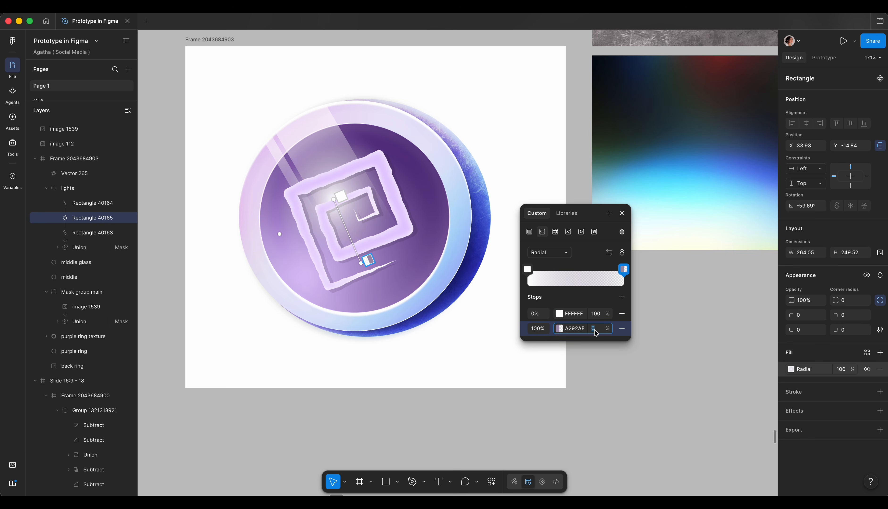
left_click_drag(250, 214, 230, 235)
left_click_drag(331, 200, 302, 164)
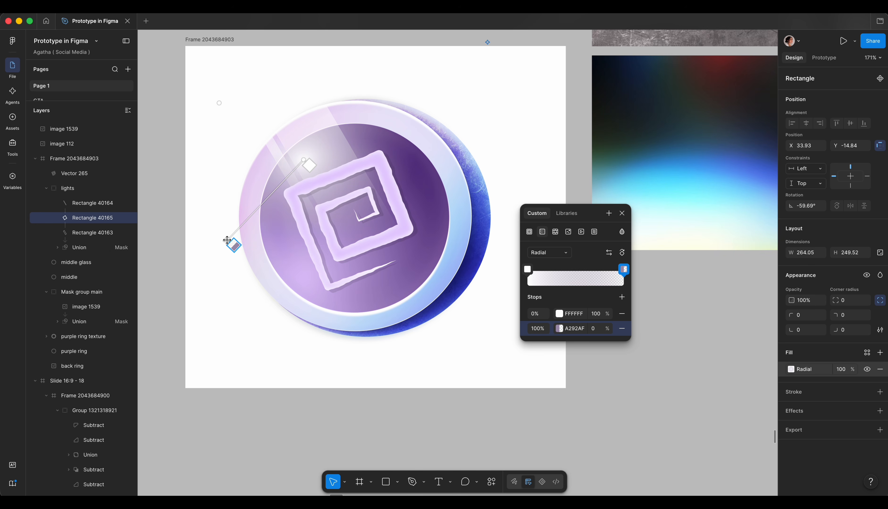
left_click_drag(227, 240, 214, 240)
Step: Narrow the 70% opacity radial light rectangle to about 101 and lengthen it beyond the badge's upper edge
left_click_drag(310, 192, 315, 187)
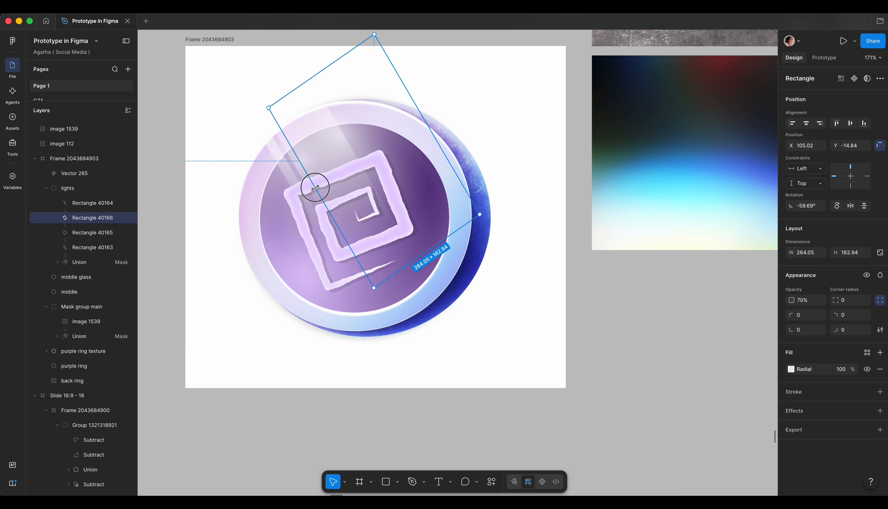
left_click_drag(449, 164, 401, 177)
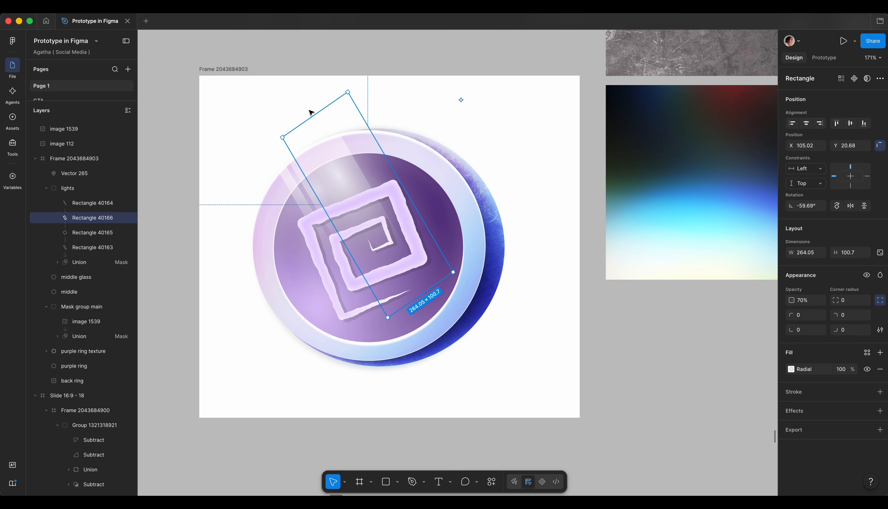
left_click_drag(316, 113, 309, 93)
Step: Place a copy of the radial light, about 109 by 173 and rotated 120.31°, over the badge's lower right and adjust its gradient
left_click_drag(381, 276, 492, 363)
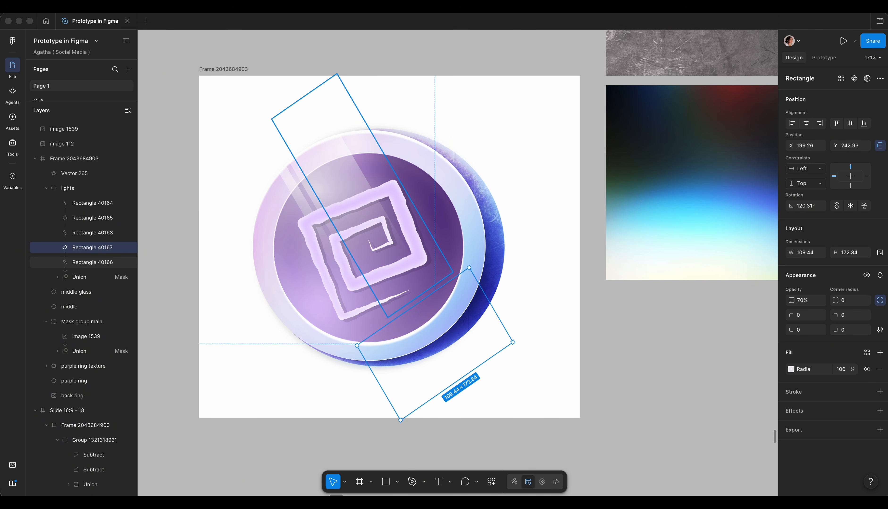
left_click(791, 369)
left_click_drag(411, 389, 378, 383)
left_click_drag(450, 335, 429, 339)
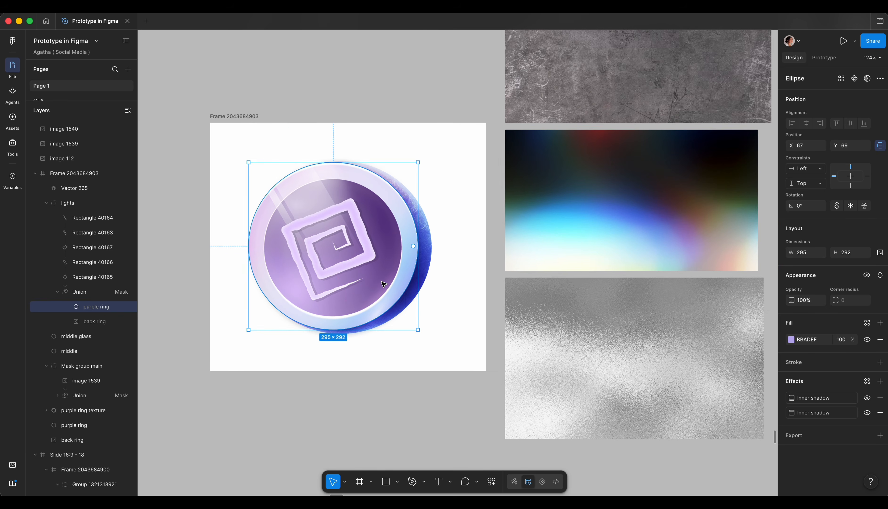
Step: Collapse the lights group and duplicate the purple ring texture layer directly above it
scroll(382, 279, "down", 2)
left_click(46, 203)
left_click(61, 204)
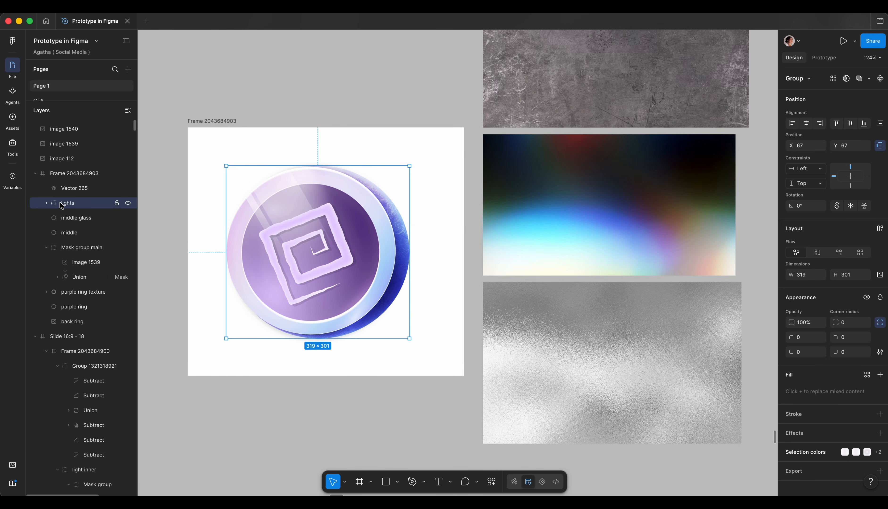
left_click(92, 293)
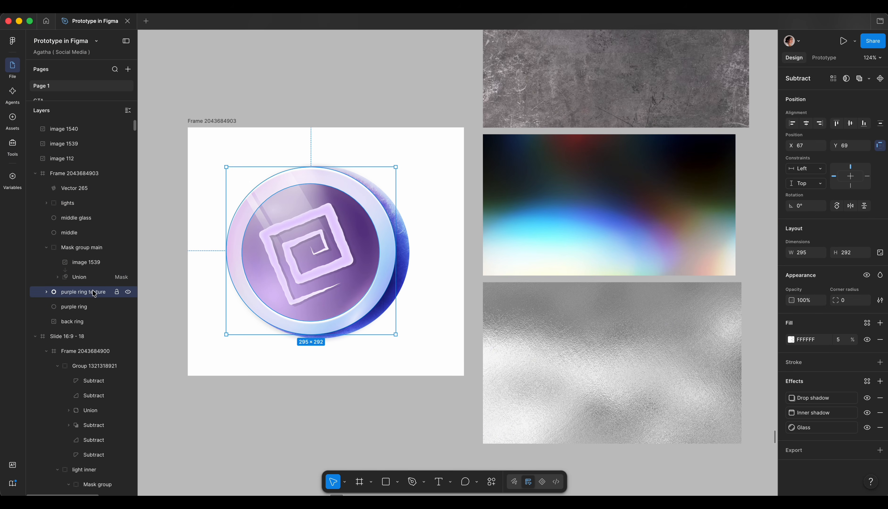
left_click_drag(91, 294, 91, 199)
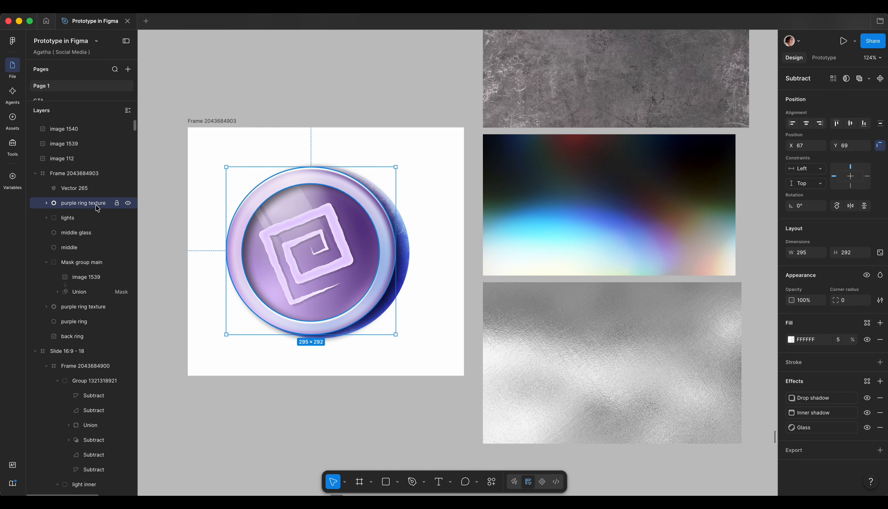
Step: Copy the grey metallic image's fill and paste it onto the topmost purple ring texture layer above its white fill
left_click(555, 357)
double_click(553, 350)
left_click(383, 239)
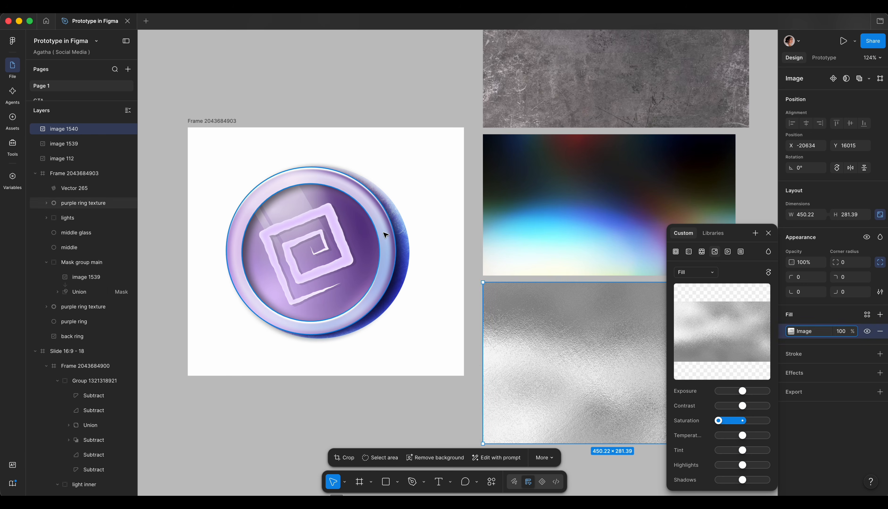
left_click(383, 238)
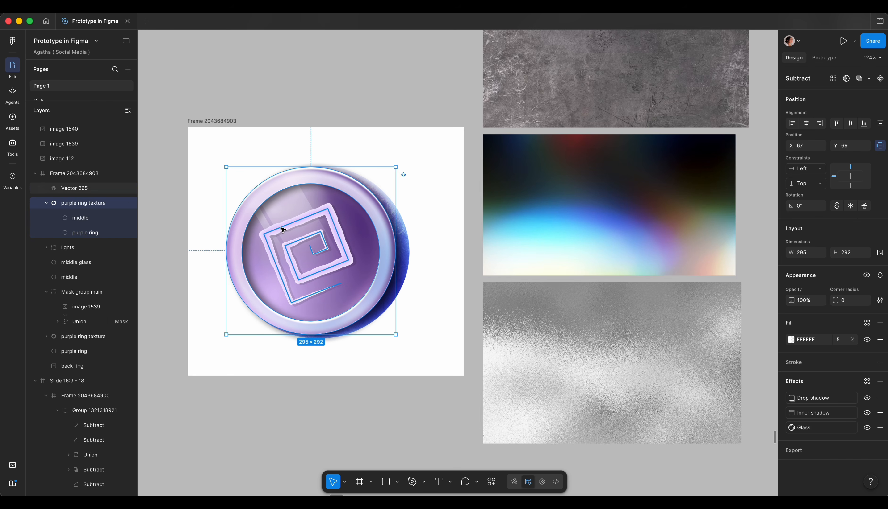
scroll(280, 227, "up", 5)
key("ctrl+v")
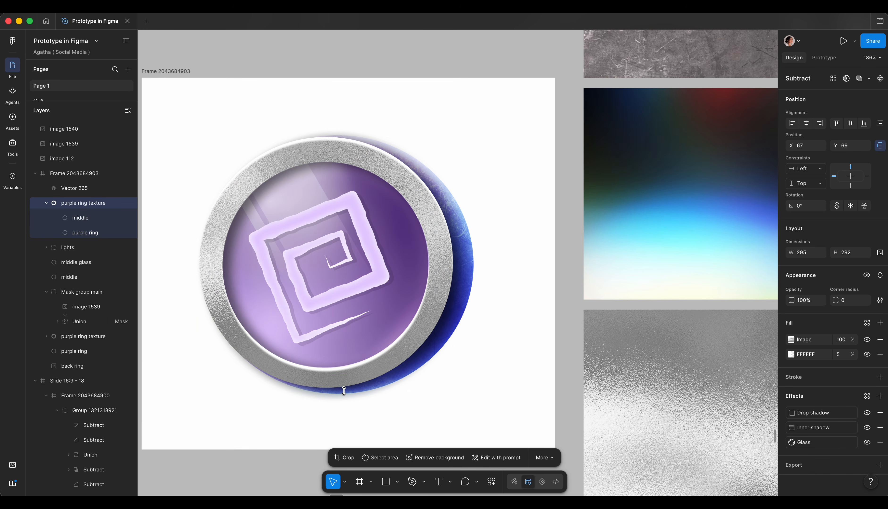
Step: Blend the top ring copy's image fill as Overlay at 65% opacity and remove its white fill and all effects
left_click(791, 340)
left_click(768, 252)
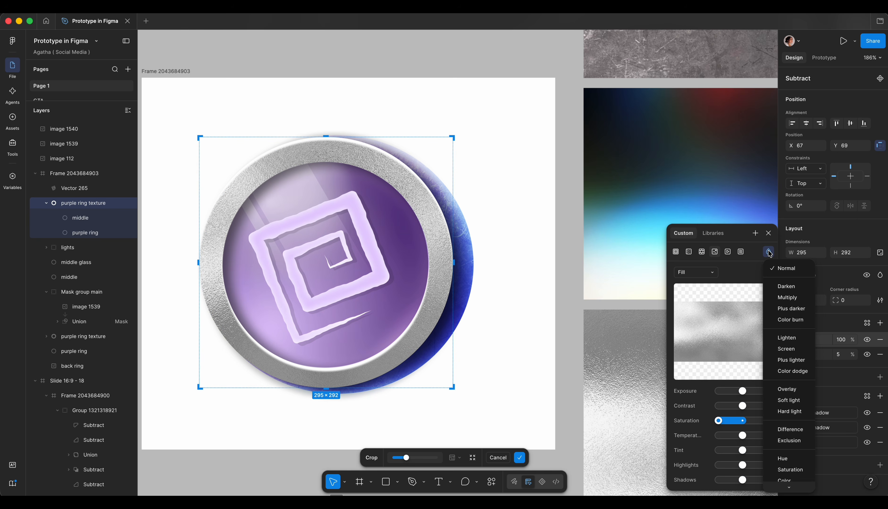
left_click(788, 390)
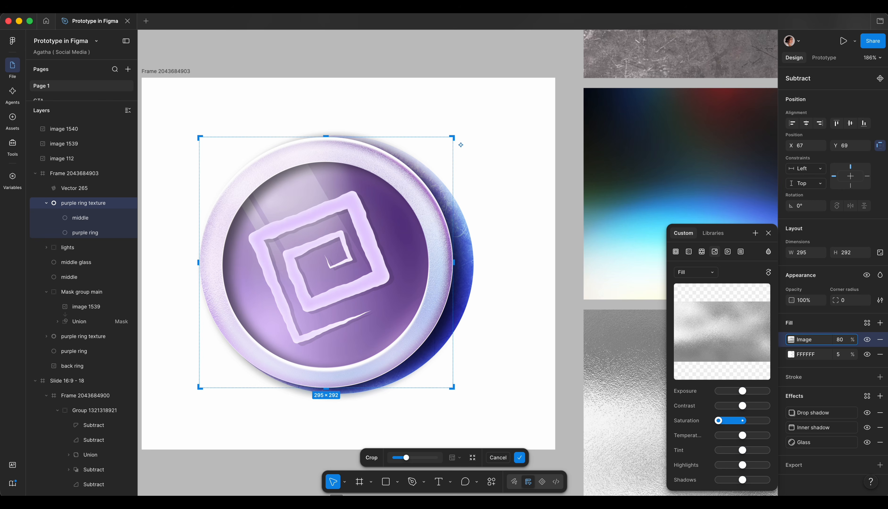
left_click(879, 354)
left_click(880, 398)
left_click(880, 398)
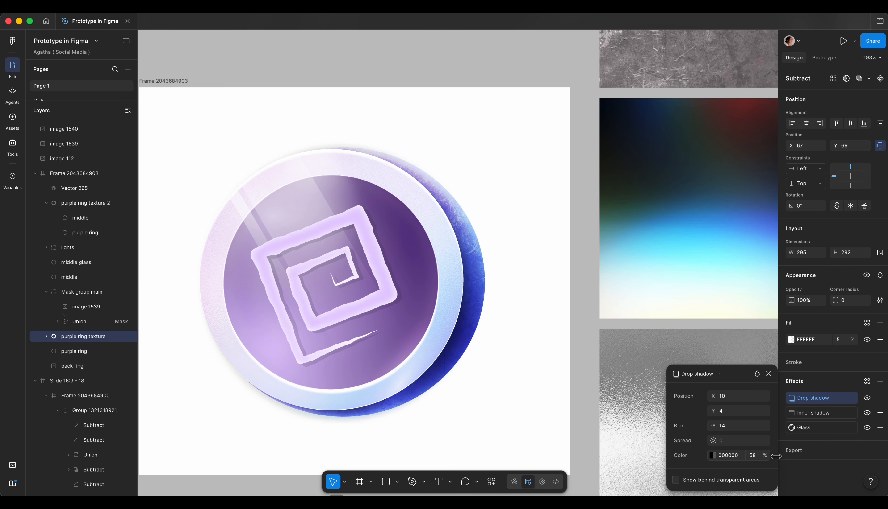
Step: Set the lower purple ring texture's drop shadow to 70% opacity, X 9 and blur 13.6, and adjust its inner shadow's Y offset
mouse_move(775, 457)
left_mouse_down()
mouse_move(789, 456)
mouse_move(764, 455)
left_mouse_up()
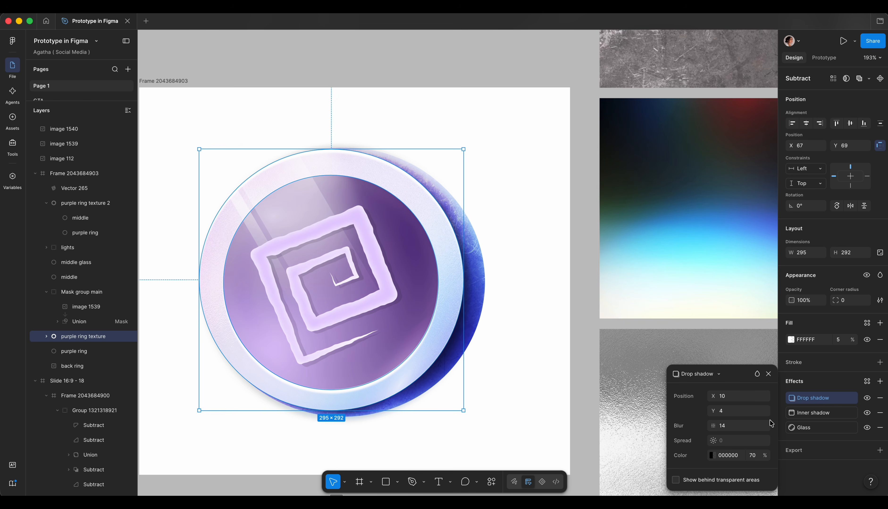
mouse_move(715, 425)
left_mouse_down()
mouse_move(700, 423)
mouse_move(710, 398)
mouse_move(715, 412)
left_mouse_up()
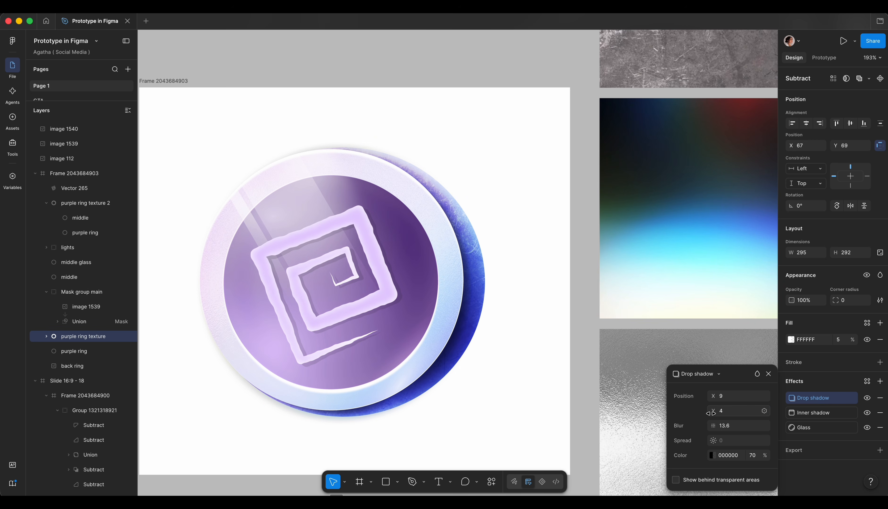
left_click(791, 413)
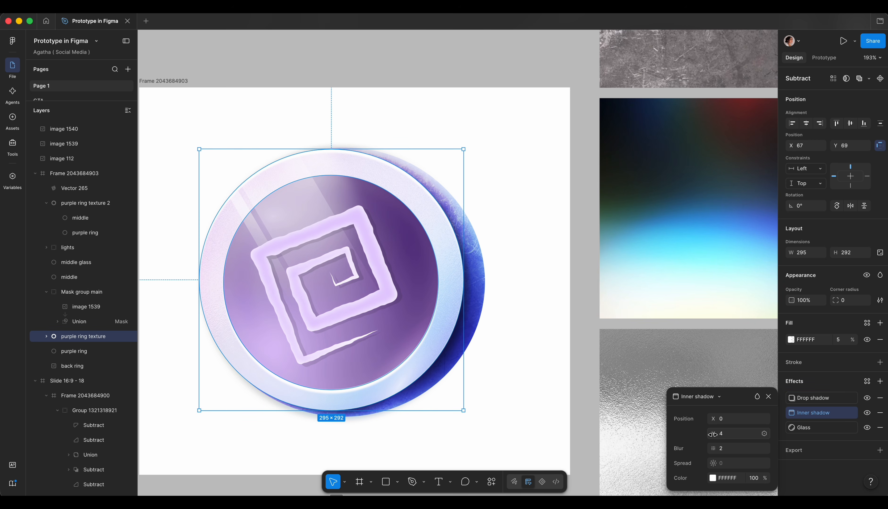
left_click_drag(713, 434, 713, 436)
Step: Give the purple ring ellipse a radial gradient fill from 492ABB at its upper left to 9D87EC at its lower right
left_click(93, 354)
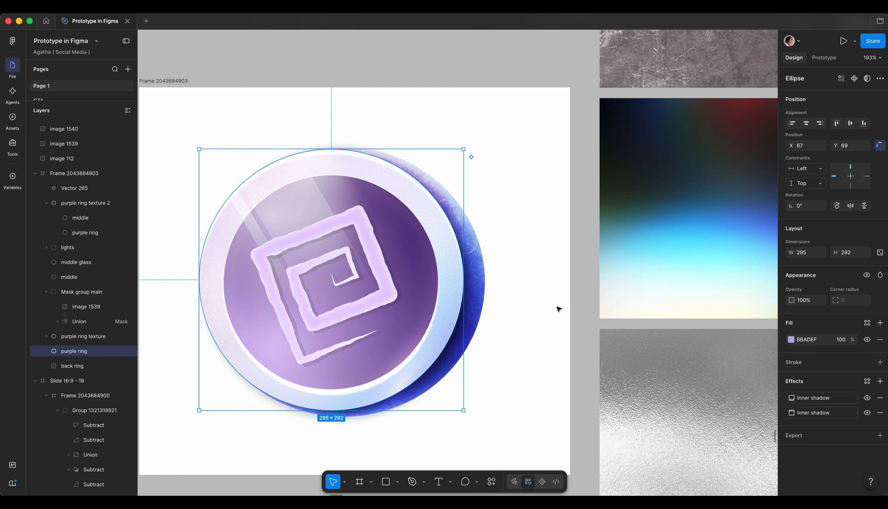
left_click(790, 341)
left_click(689, 270)
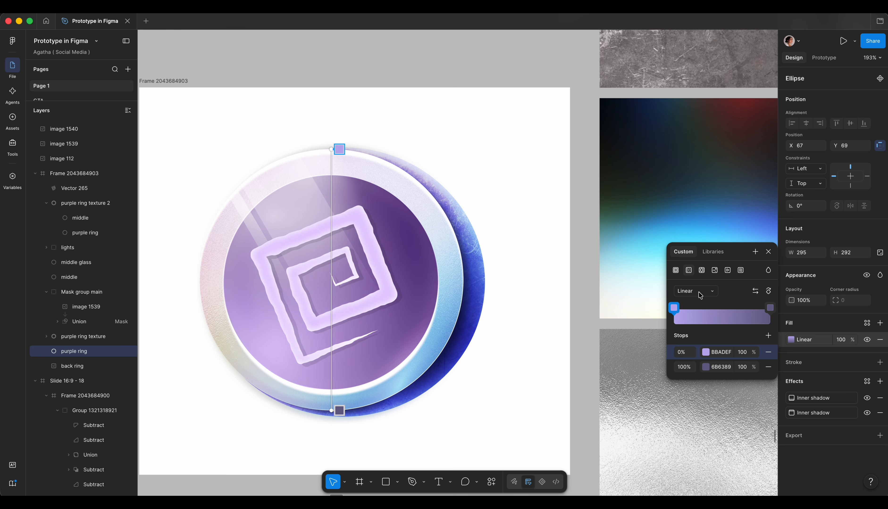
left_click(699, 293)
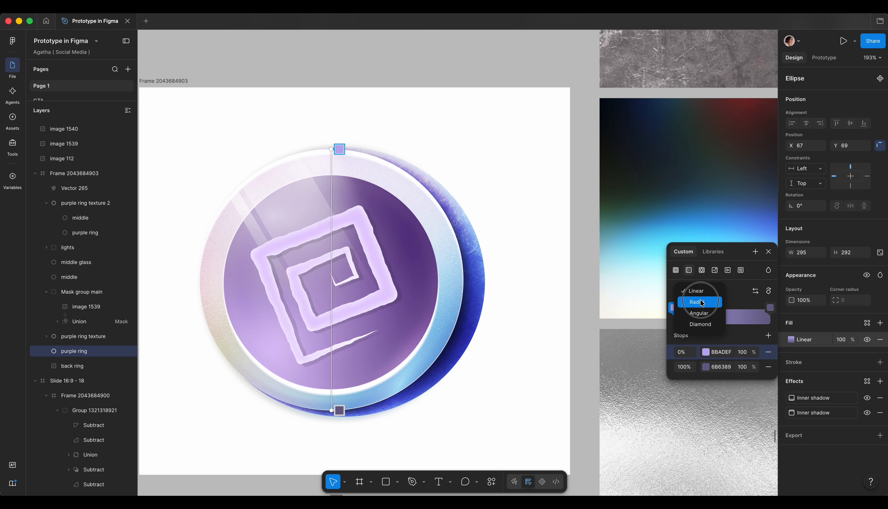
left_click(696, 302)
left_click(673, 308)
left_click(638, 313)
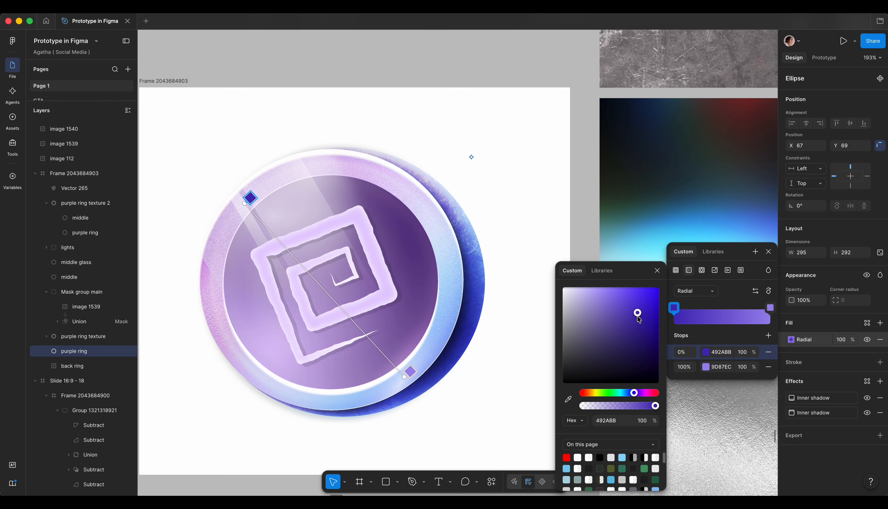
Step: Switch purple ring texture 2's metallic image fill to Crop and shift the image so it covers the whole ring
left_click(195, 260)
scroll(212, 263, "up", 5)
left_click(215, 265)
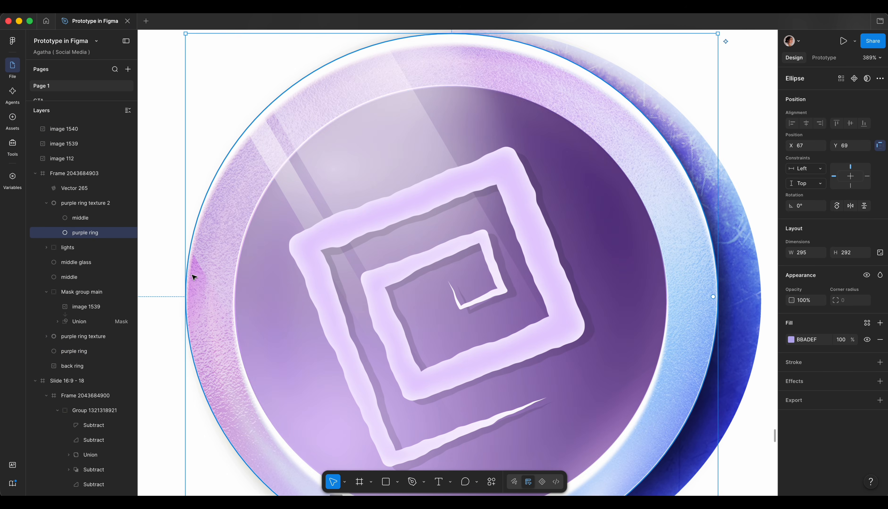
left_click(99, 203)
left_click(790, 340)
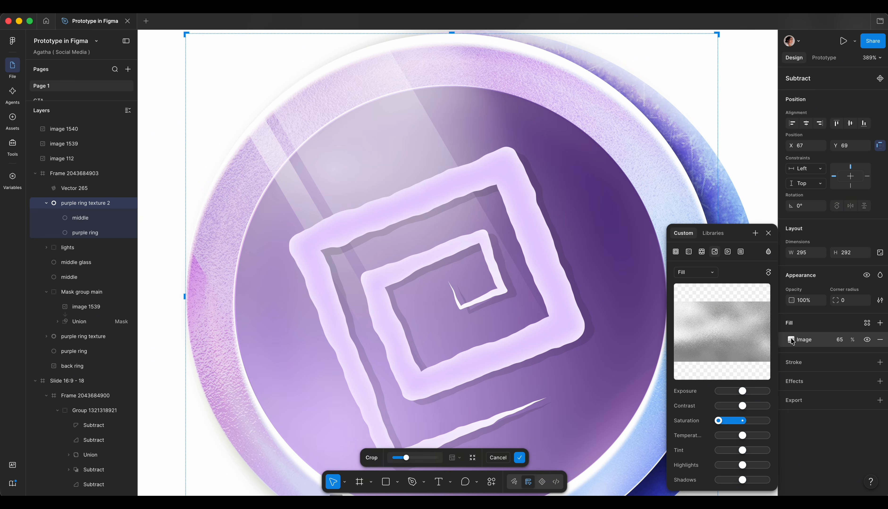
scroll(424, 260, "down", 5)
left_click_drag(458, 289, 451, 300)
left_click_drag(625, 421, 626, 430)
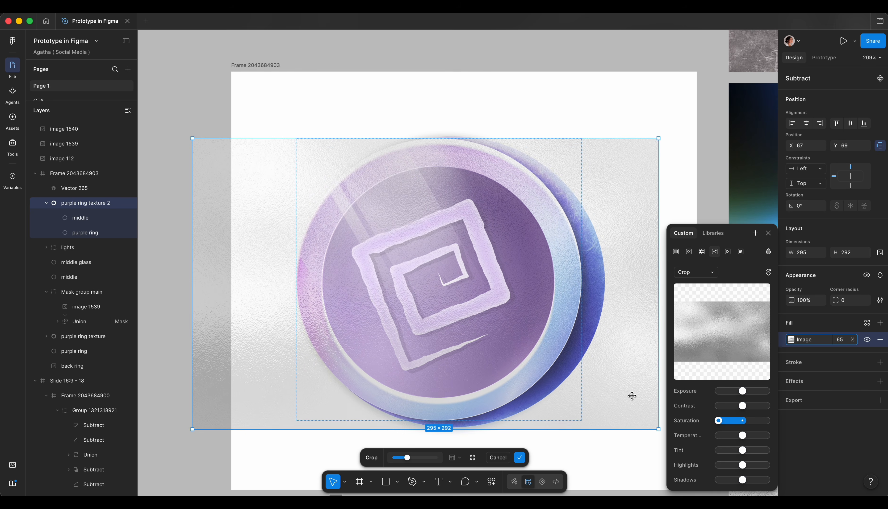
left_click_drag(631, 396, 632, 390)
left_click(606, 432)
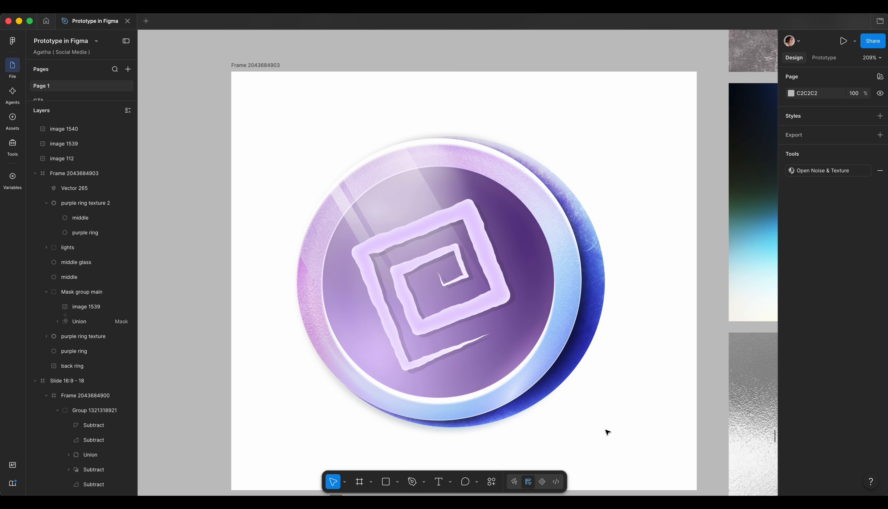
scroll(251, 315, "right", 3)
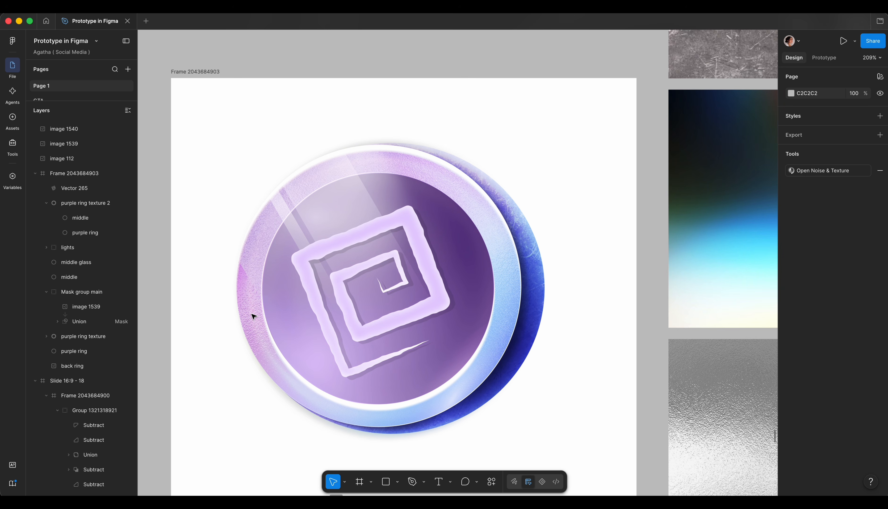
scroll(252, 316, "right", 2)
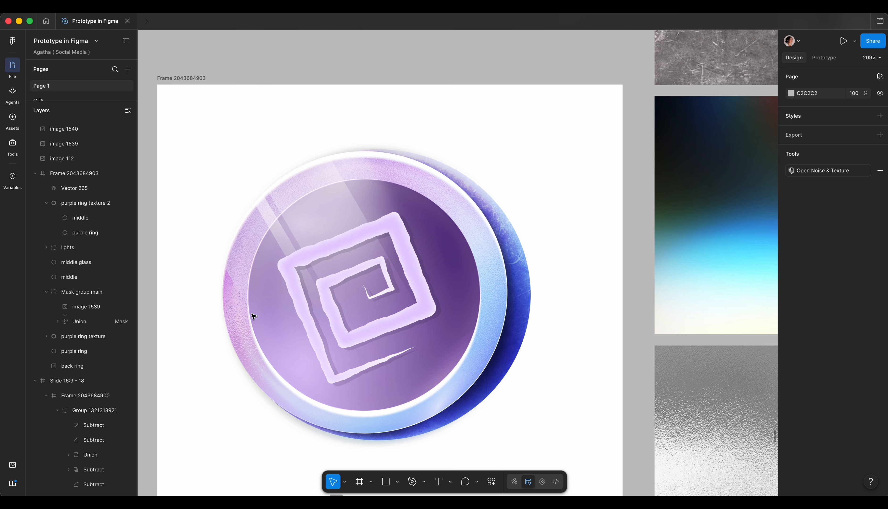